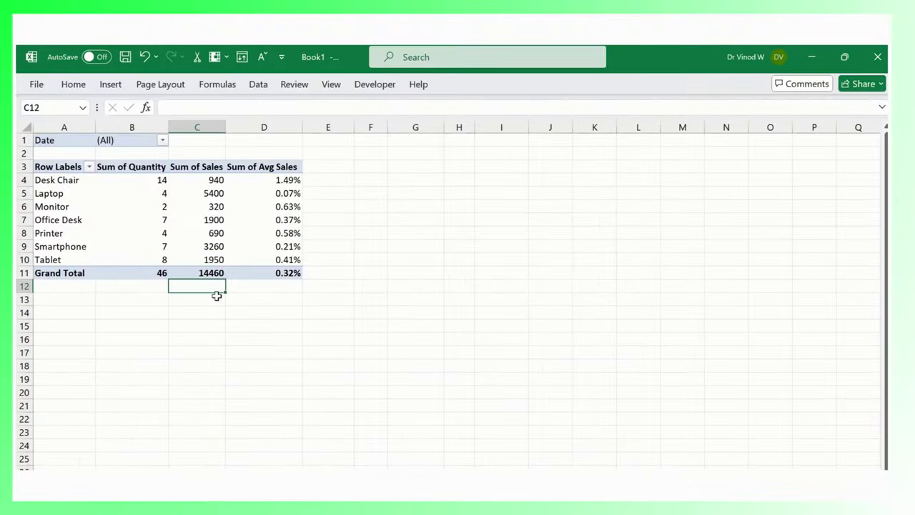
Step: Rename the PivotTable to trainingday5
click(248, 234)
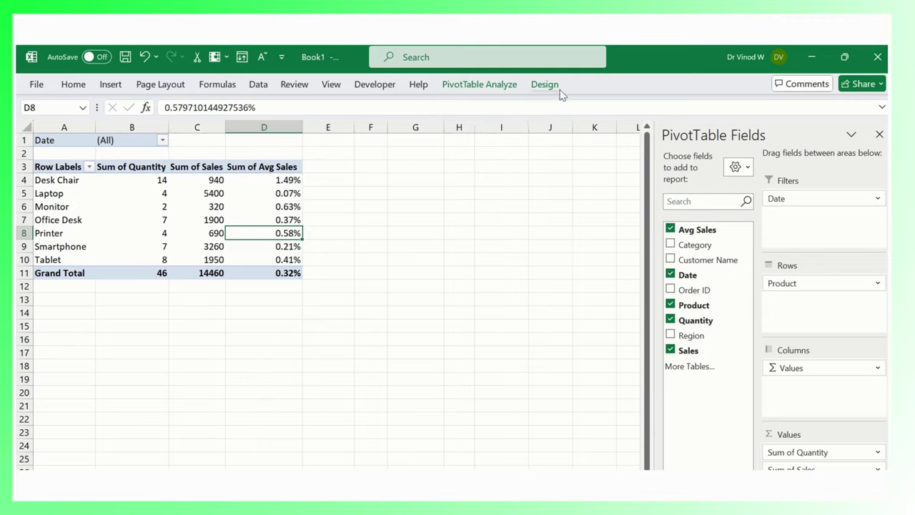
click(468, 89)
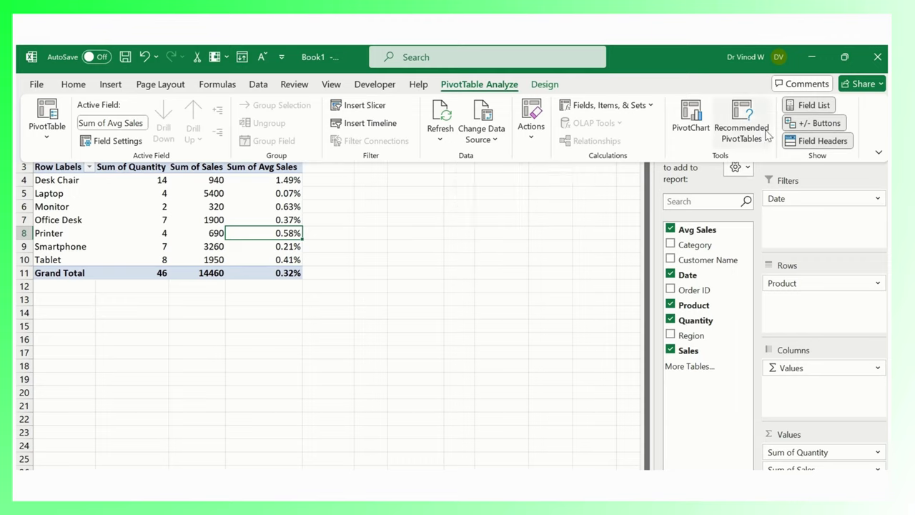
click(46, 129)
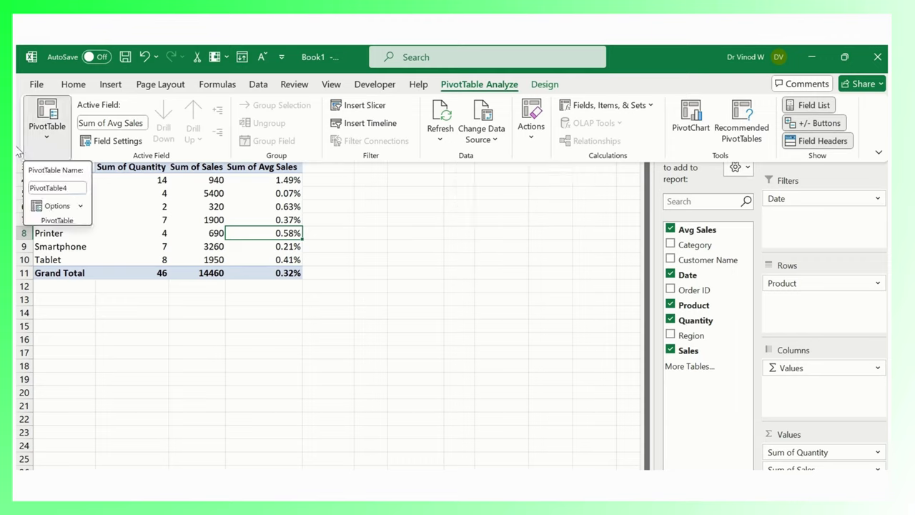
click(55, 187)
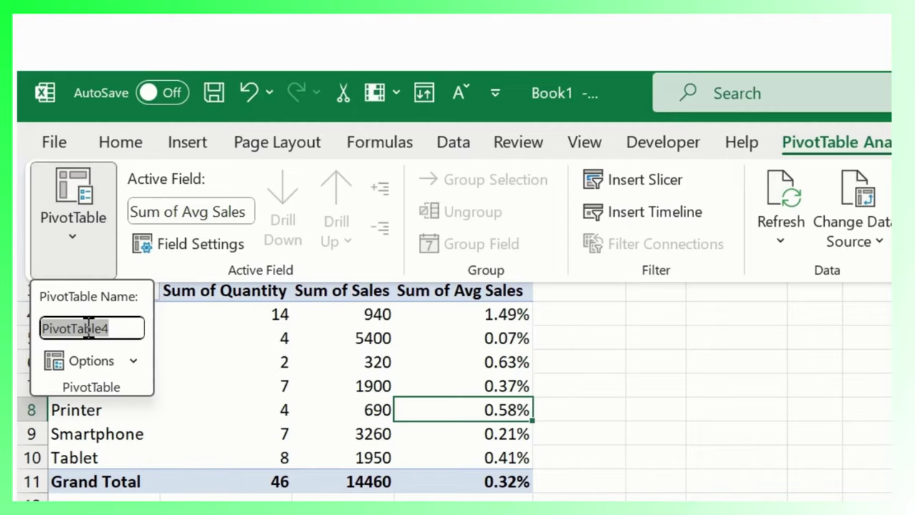
text(training)
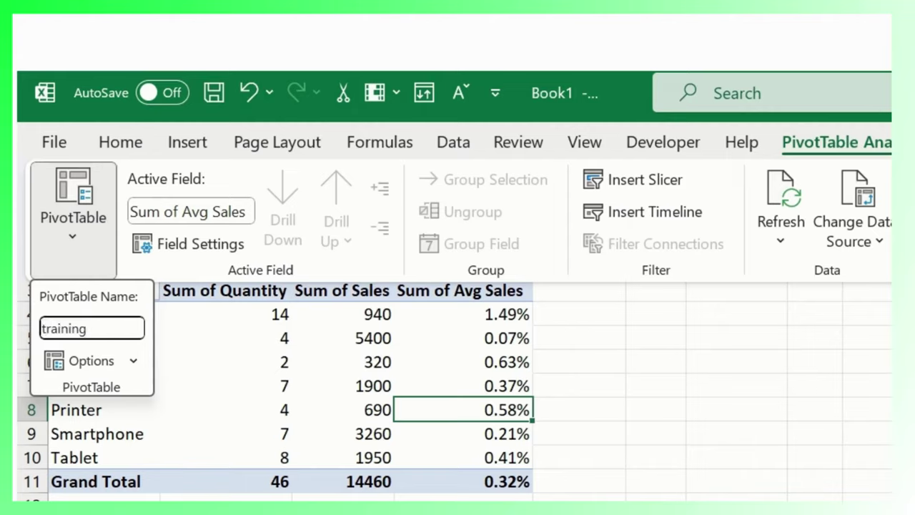
text(day5)
key(Return)
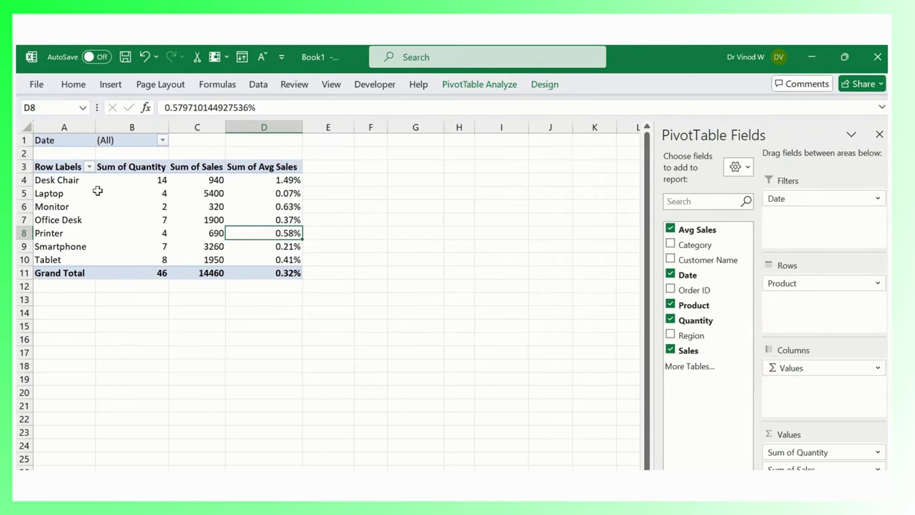
Step: Check the PivotTable's name in its PivotTable Options, leaving the options unchanged
click(166, 341)
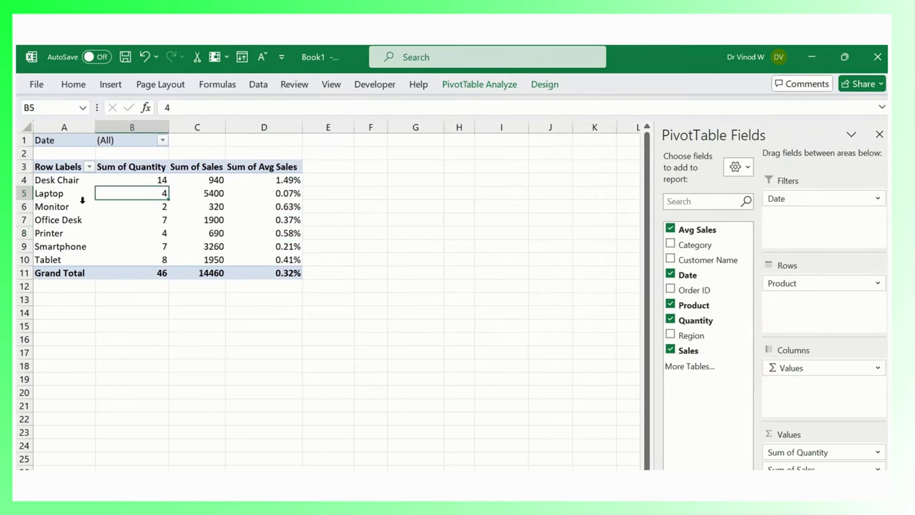
right_click(83, 204)
click(136, 488)
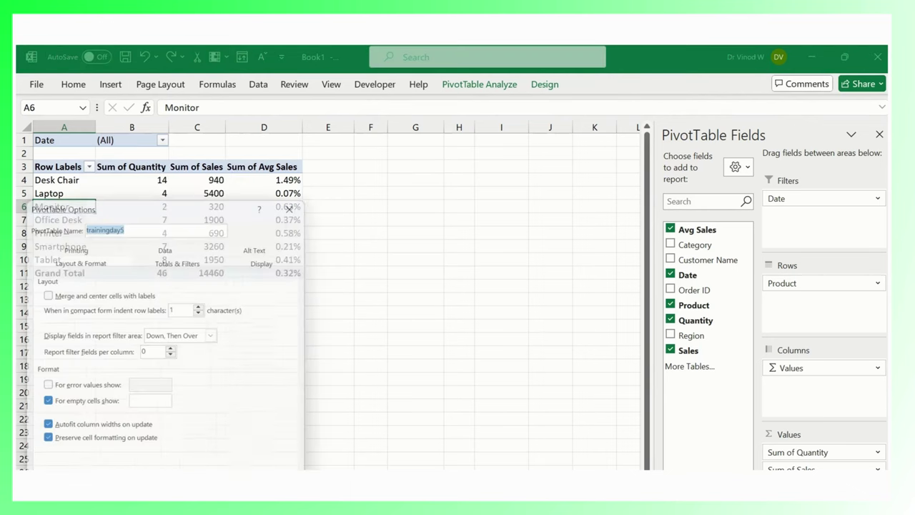
drag(171, 204, 306, 196)
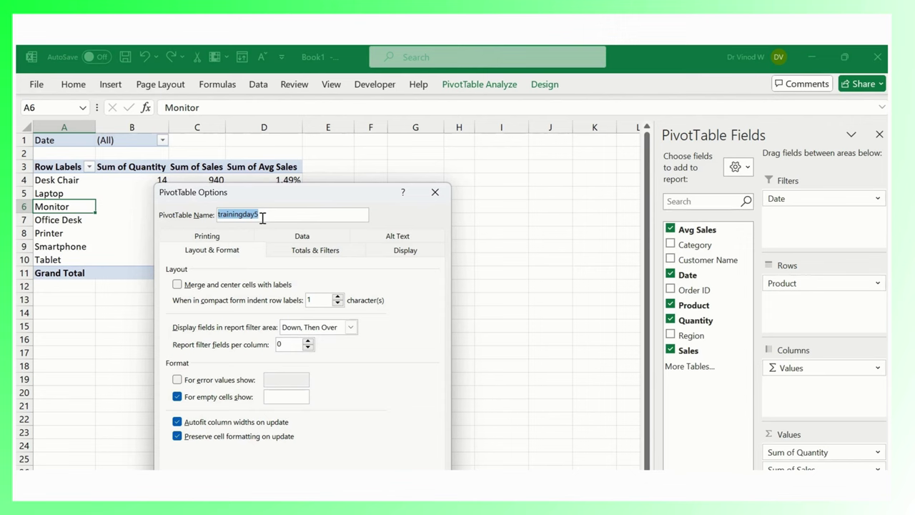
key(Escape)
Step: Keep the full ribbon permanently displayed while the PivotTable analysis commands are shown
click(492, 86)
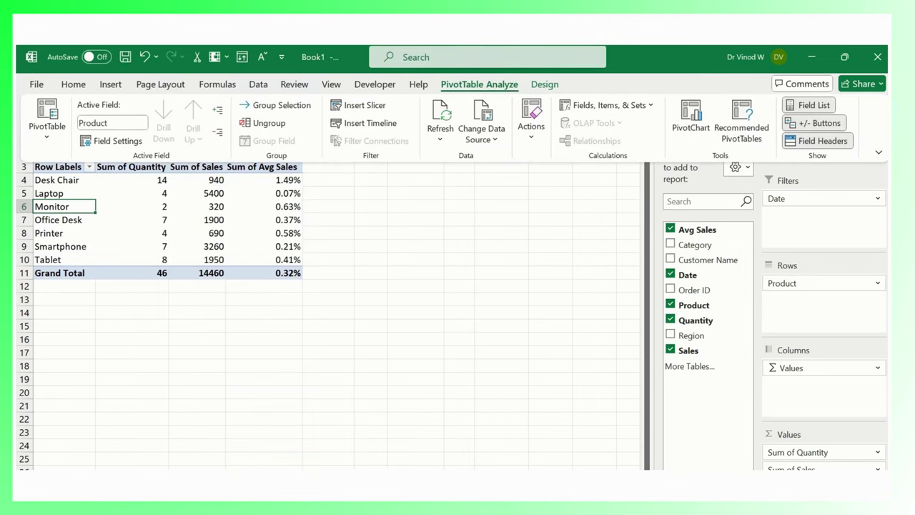
click(879, 153)
click(804, 238)
Step: Review the field settings of Product and of Sum of Avg Sales, including the latter's number format, without changing anything
click(118, 141)
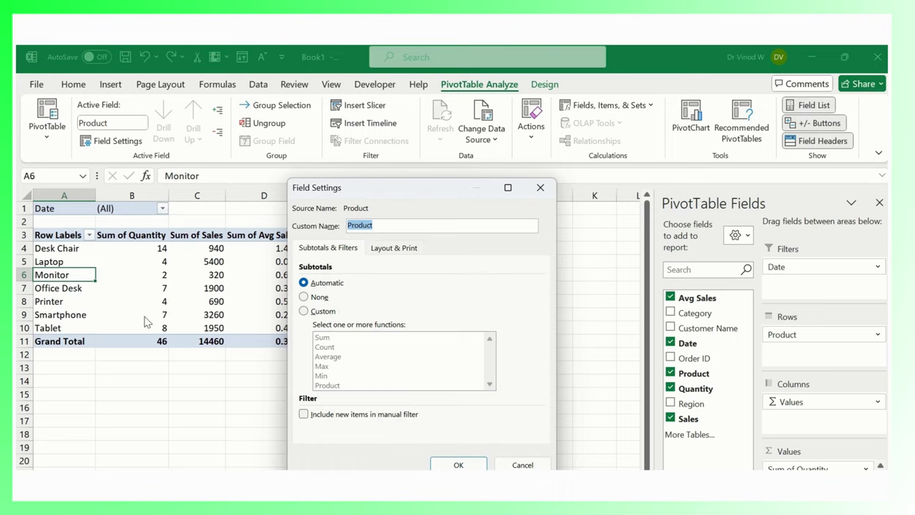
click(526, 465)
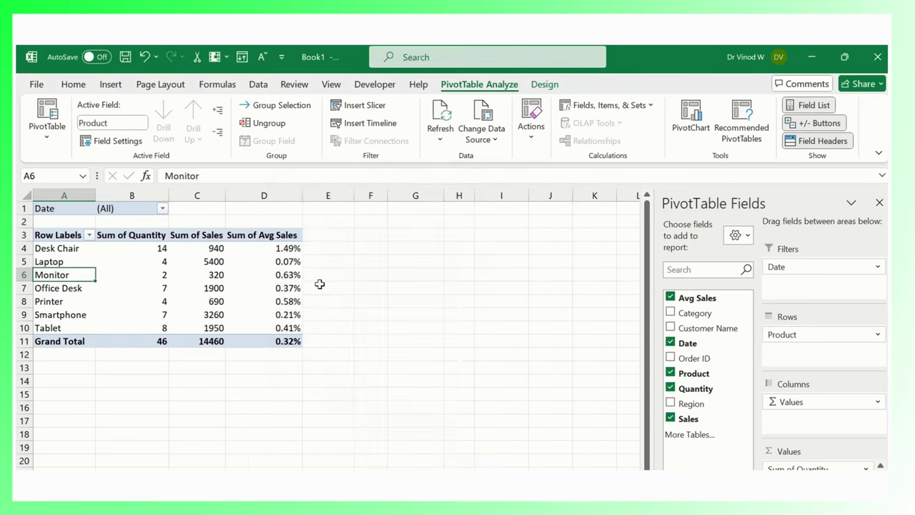
click(271, 261)
click(115, 141)
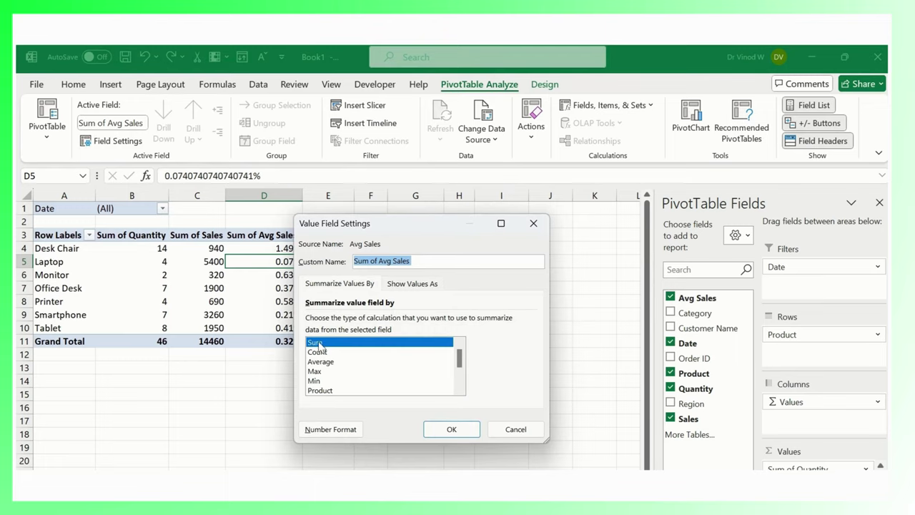
click(334, 429)
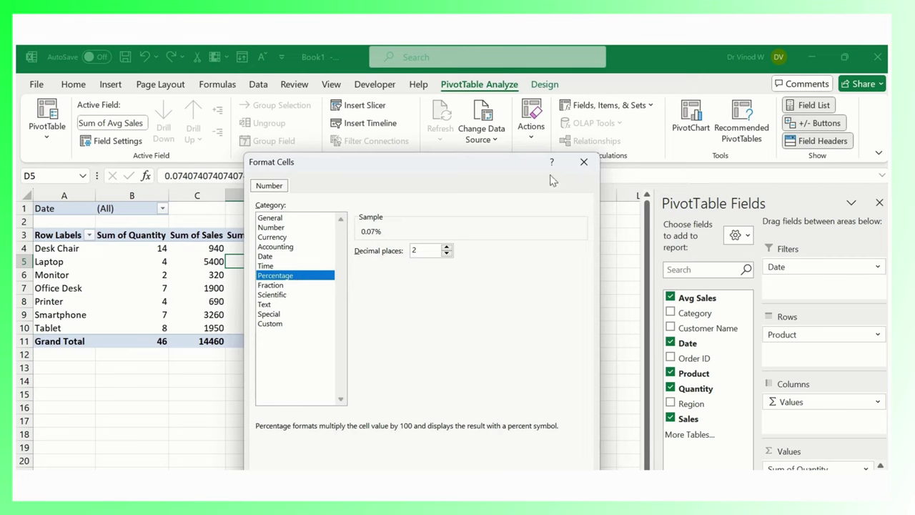
click(584, 162)
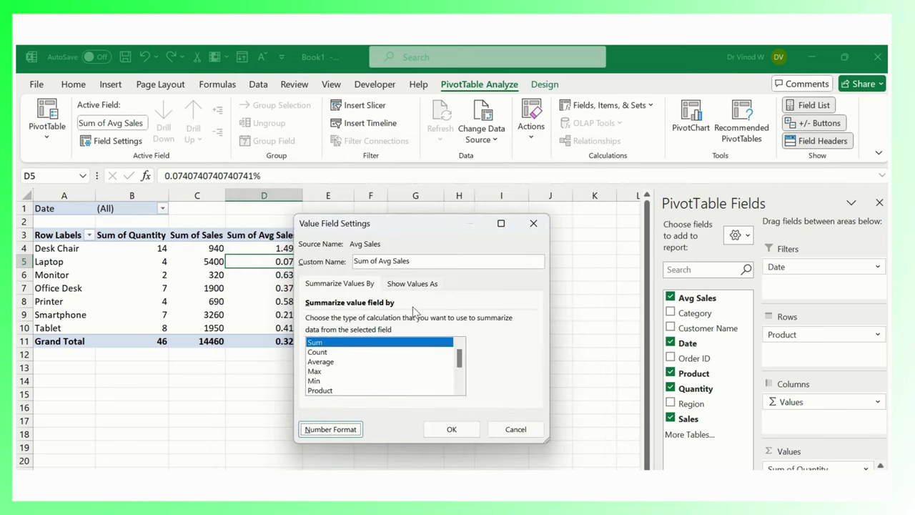
click(513, 429)
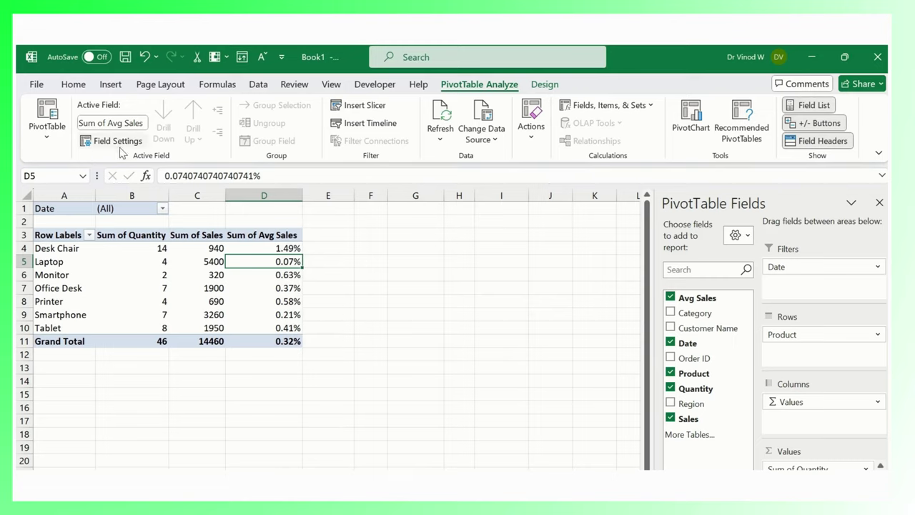
Step: Expand the Product row field with Sales as the detail field
click(196, 288)
click(136, 275)
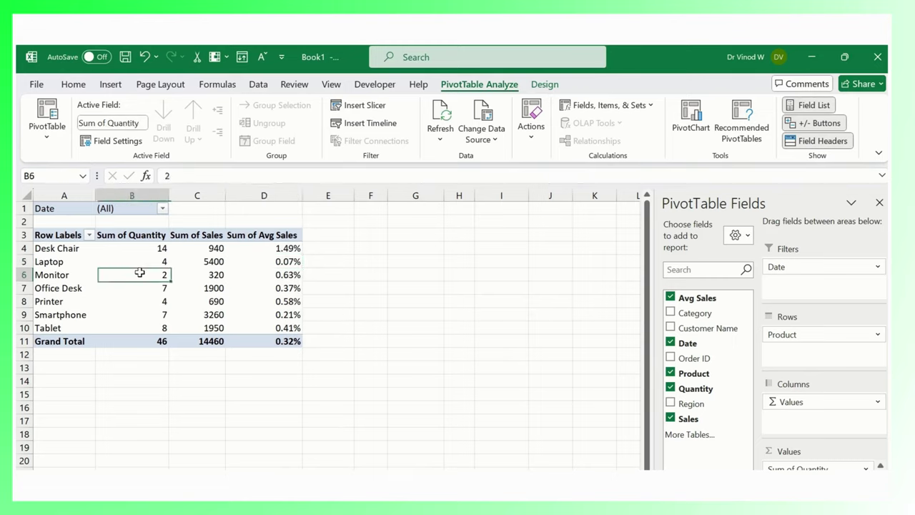
click(58, 288)
scroll(59, 289, down, 1)
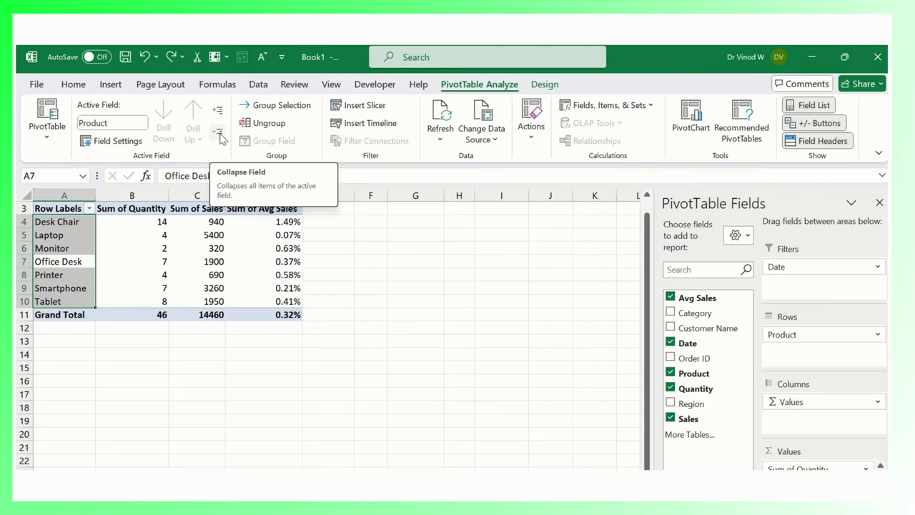
click(88, 237)
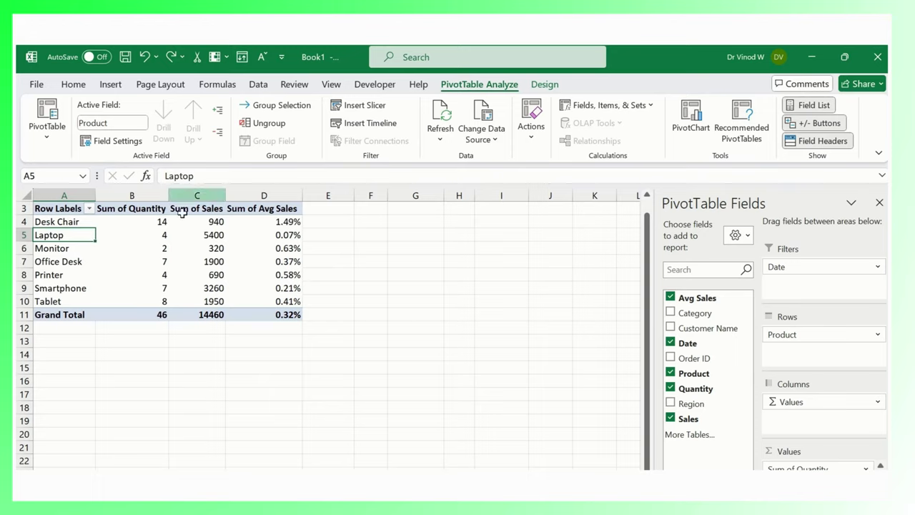
click(220, 109)
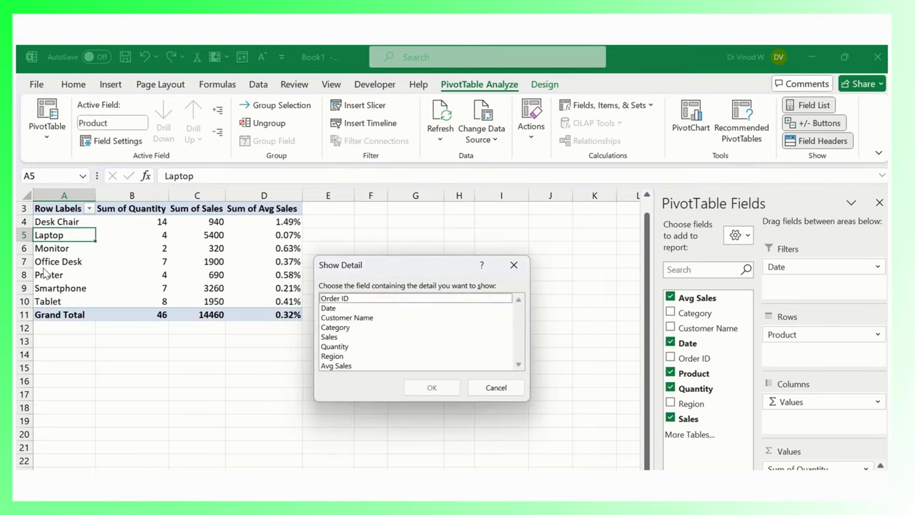
click(341, 339)
click(432, 387)
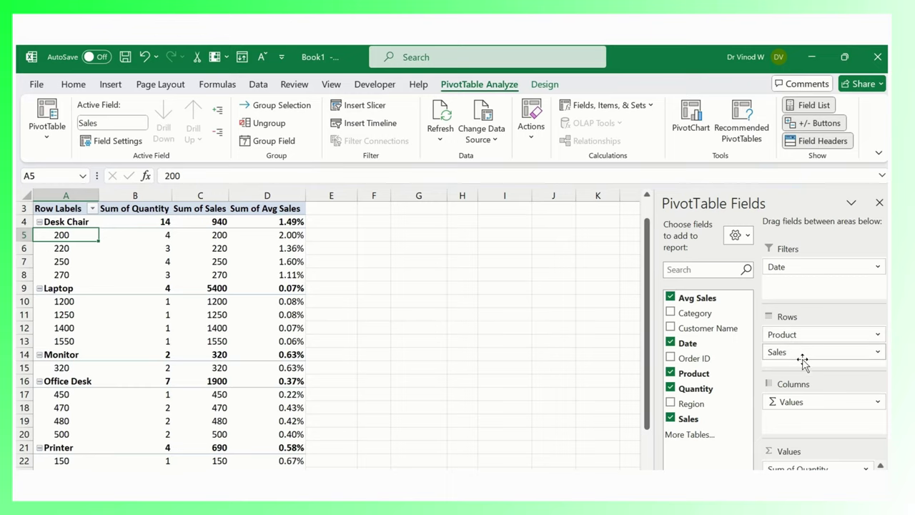
Step: Replace Sales with Customer Name beneath Product in the row fields, and collapse and re-expand the Product items
drag(796, 355, 822, 361)
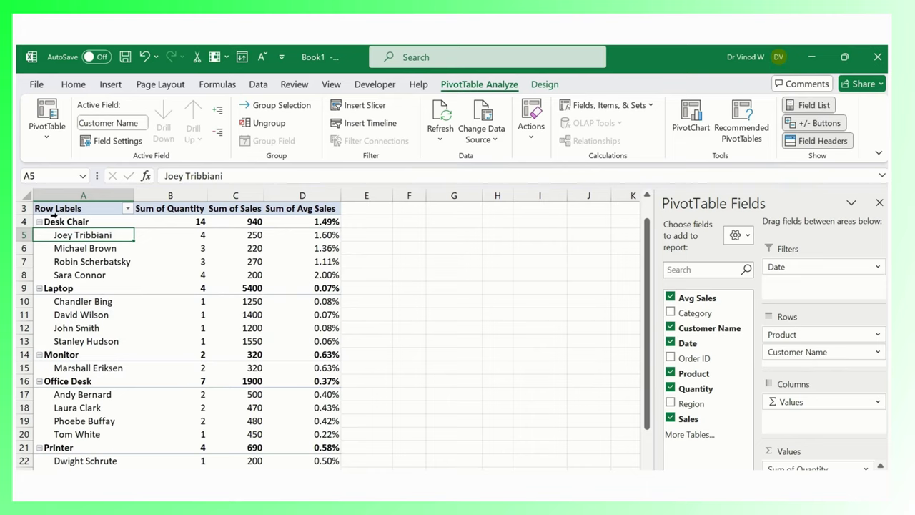
click(219, 135)
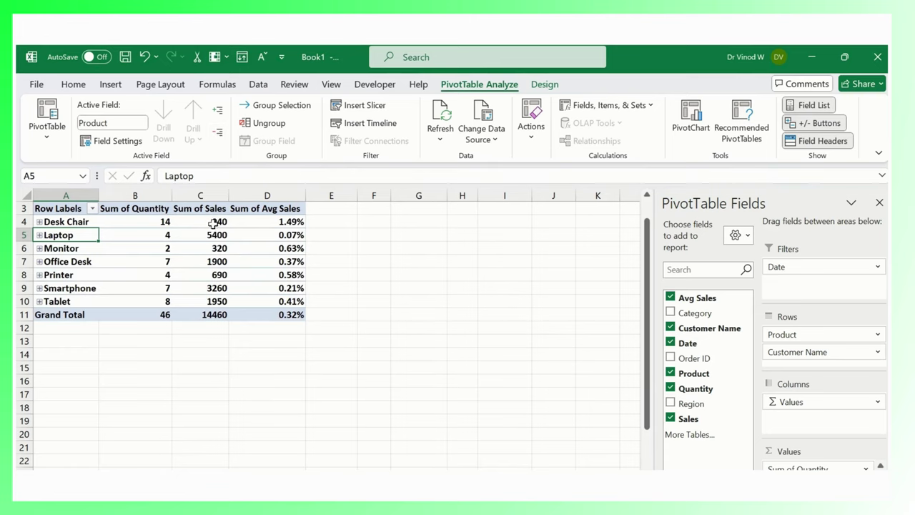
click(219, 109)
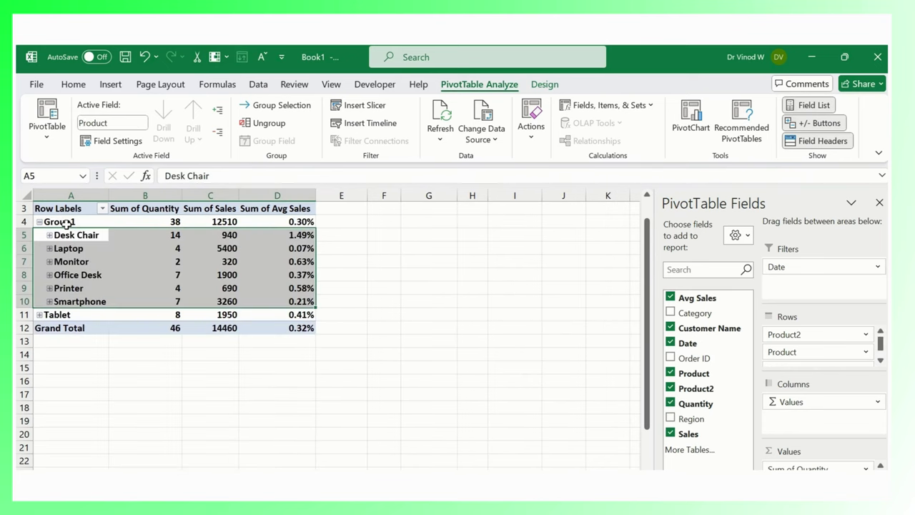
Step: Collapse and expand the group holding Desk Chair through Smartphone, and ungroup it
click(66, 223)
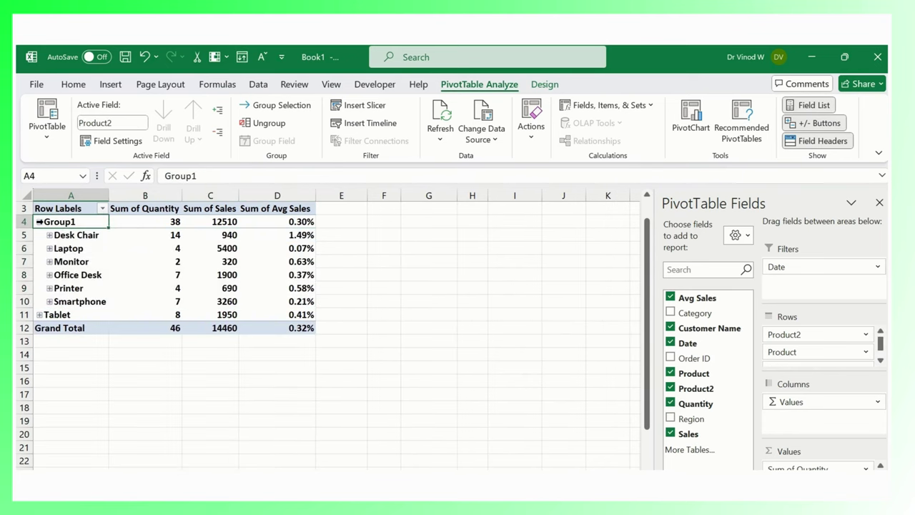
click(39, 223)
click(39, 222)
click(271, 125)
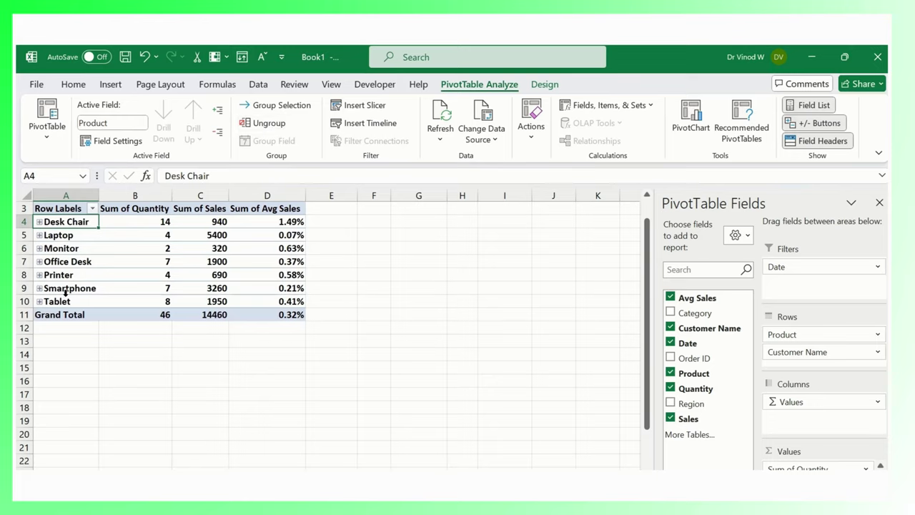
Step: Insert slicers for Product and Region for the PivotTable
click(127, 279)
click(365, 105)
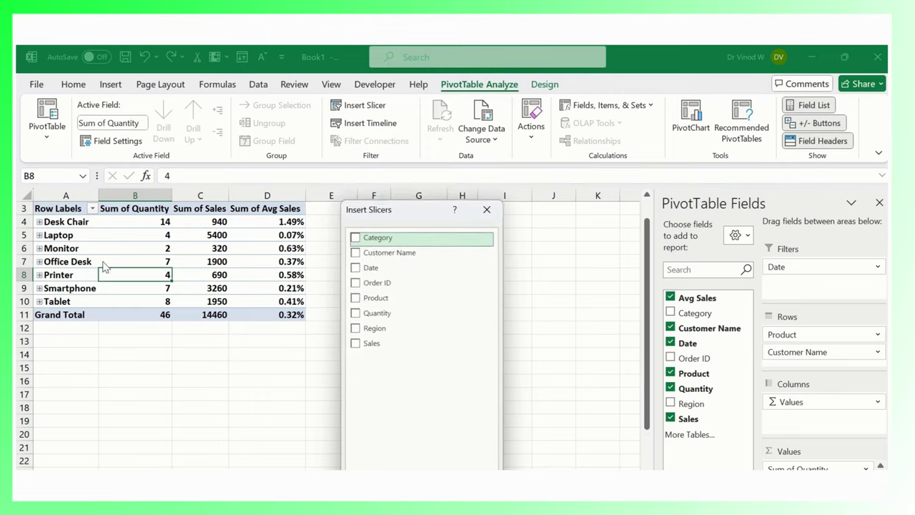
click(355, 298)
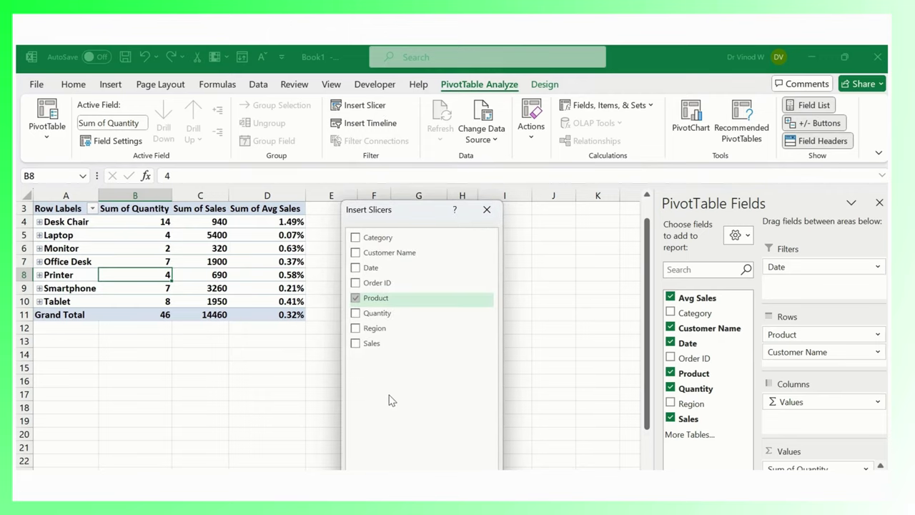
click(356, 330)
key(Return)
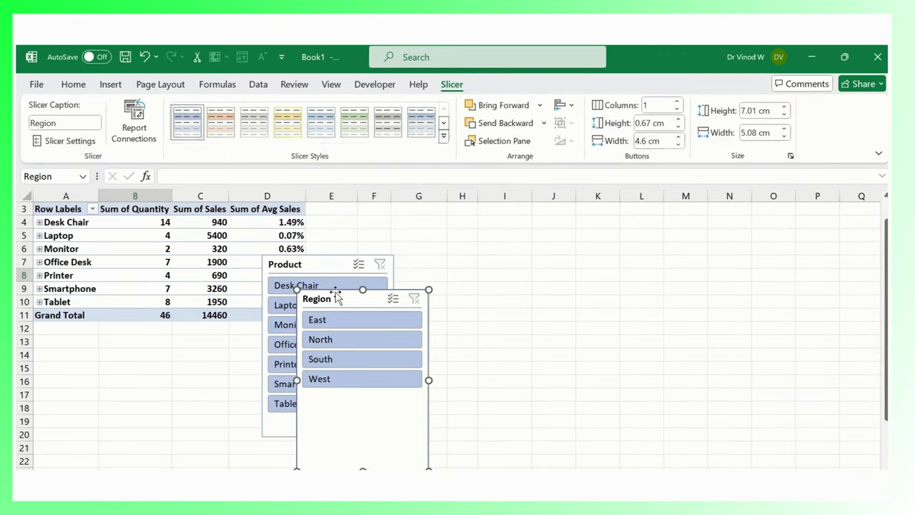
Step: Arrange the Product and Region slicers side by side next to the PivotTable, with Product nearest the table
drag(440, 261, 495, 226)
drag(337, 266, 404, 221)
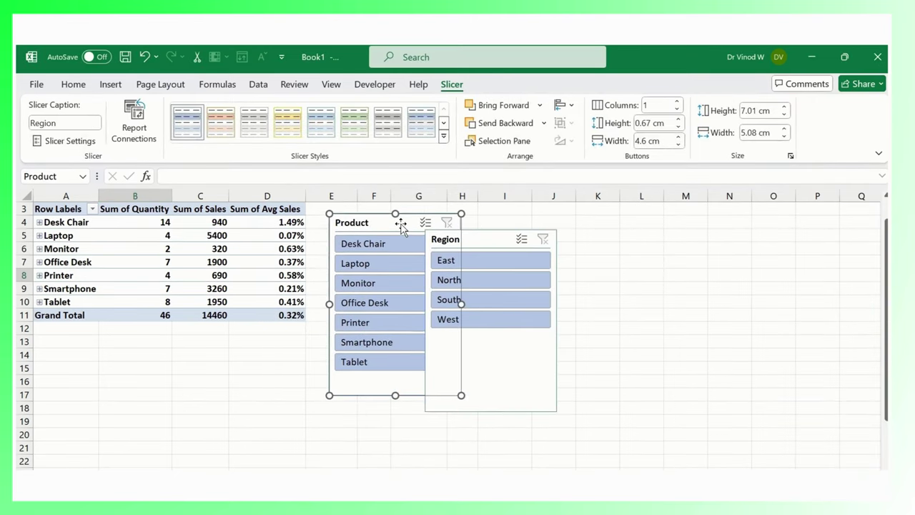
drag(486, 240, 526, 228)
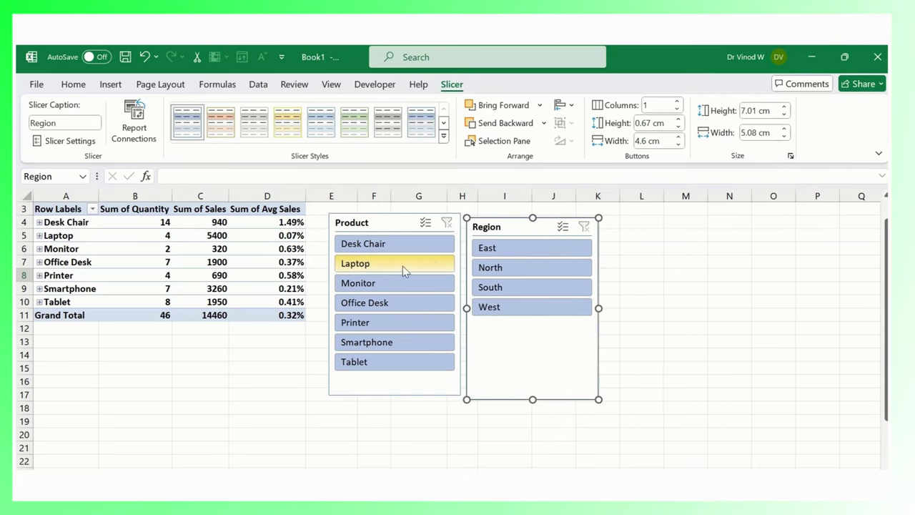
Step: Filter the PivotTable with the slicers to Monitor, Office Desk, Printer, Smartphone and Tablet, and to the South region
click(387, 286)
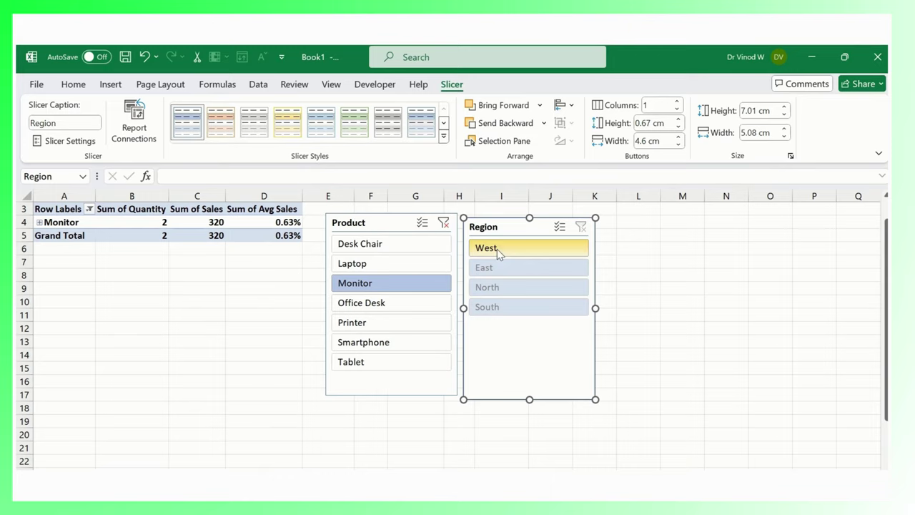
ctrl+click(390, 328)
ctrl+click(384, 308)
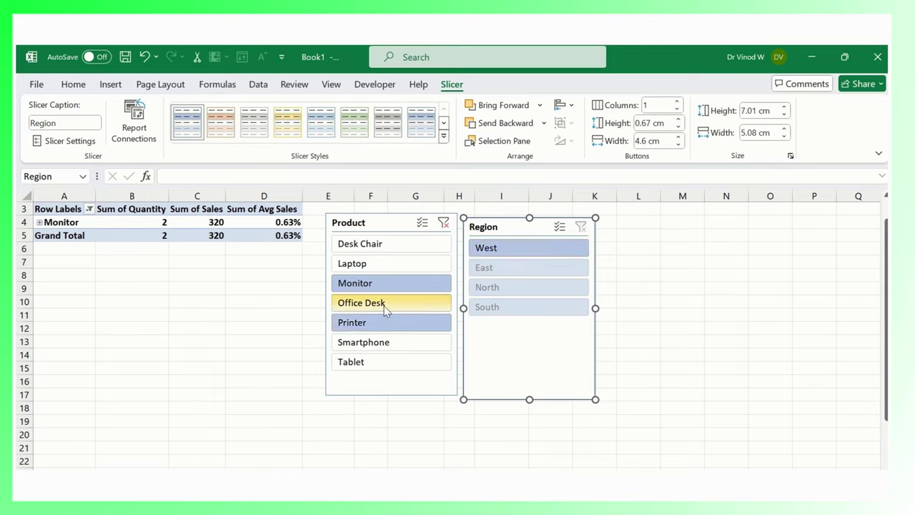
ctrl+click(391, 346)
ctrl+click(376, 363)
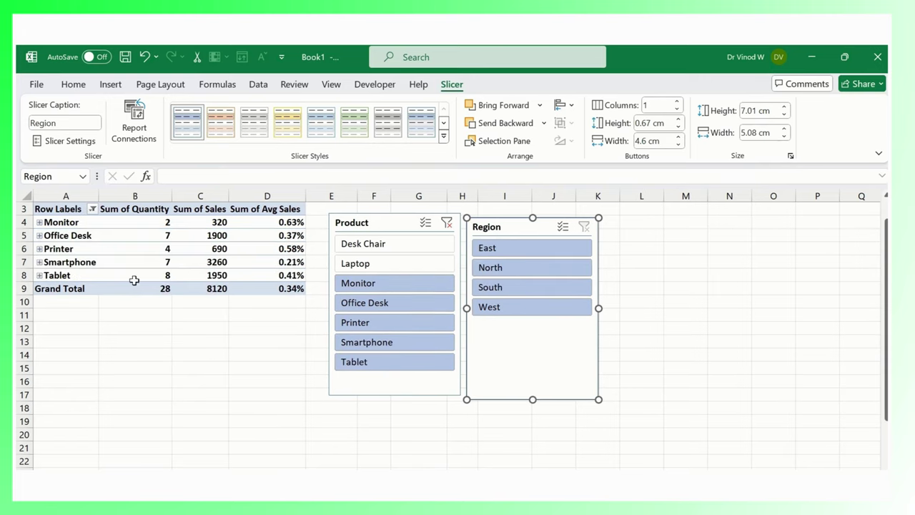
click(506, 289)
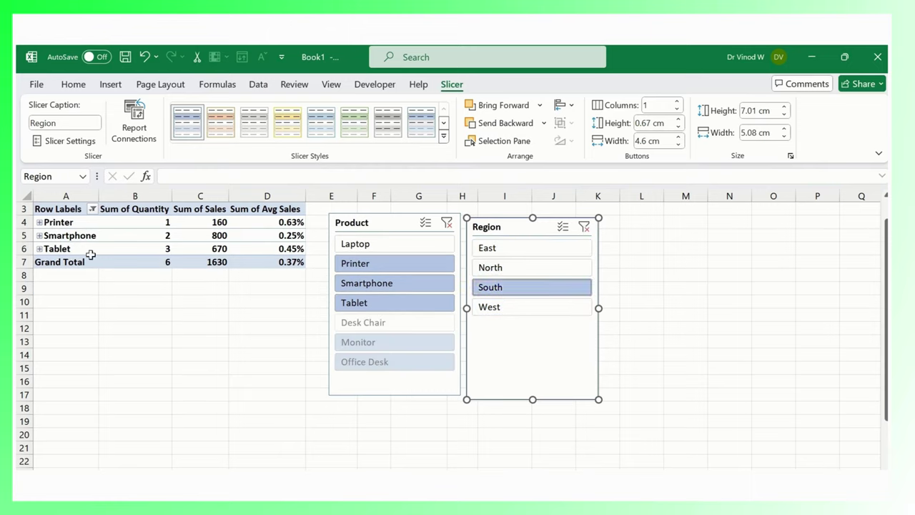
Step: Expand the Printer, Smartphone and Tablet items to list their customers, and hide the field list
click(40, 223)
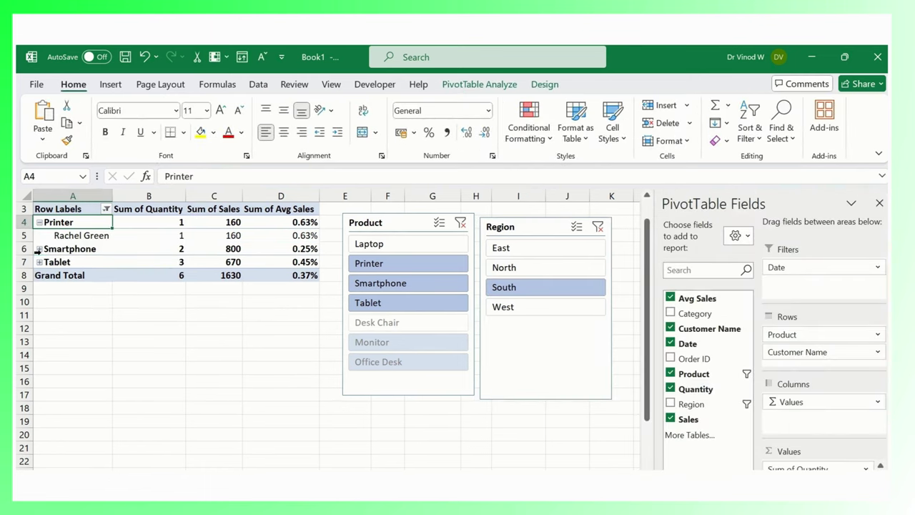
click(39, 249)
click(40, 275)
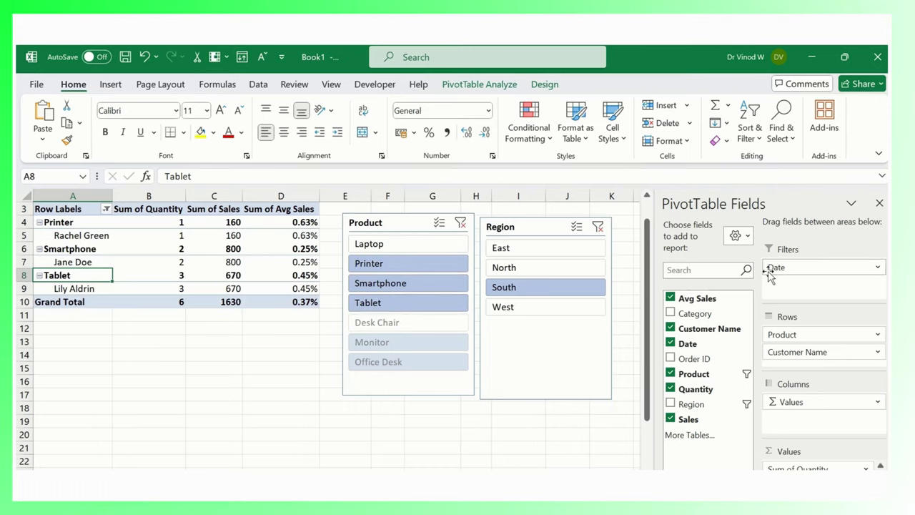
click(880, 205)
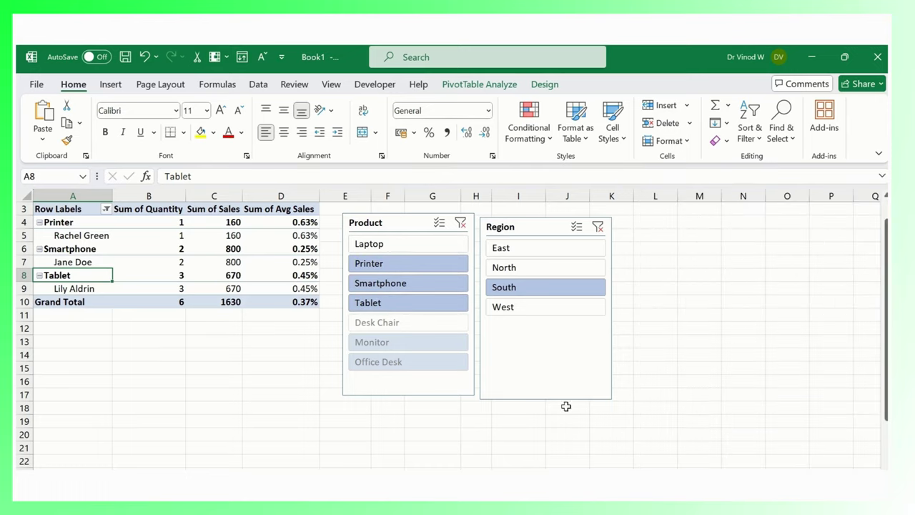
Step: Review the refresh options available for the PivotTable
click(226, 236)
click(478, 84)
click(440, 135)
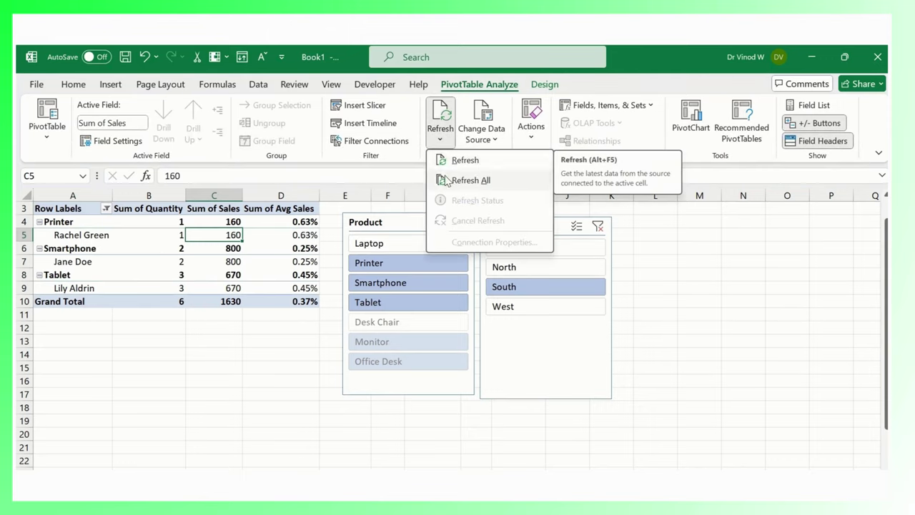
click(141, 291)
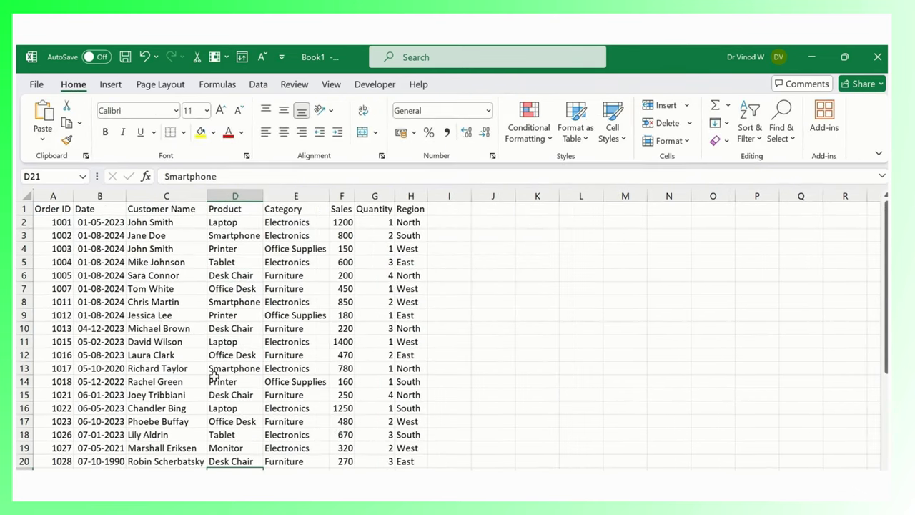
Step: Delete the source data records from row 11 through the last record across columns A to H
click(162, 317)
key(Home)
key(Right)
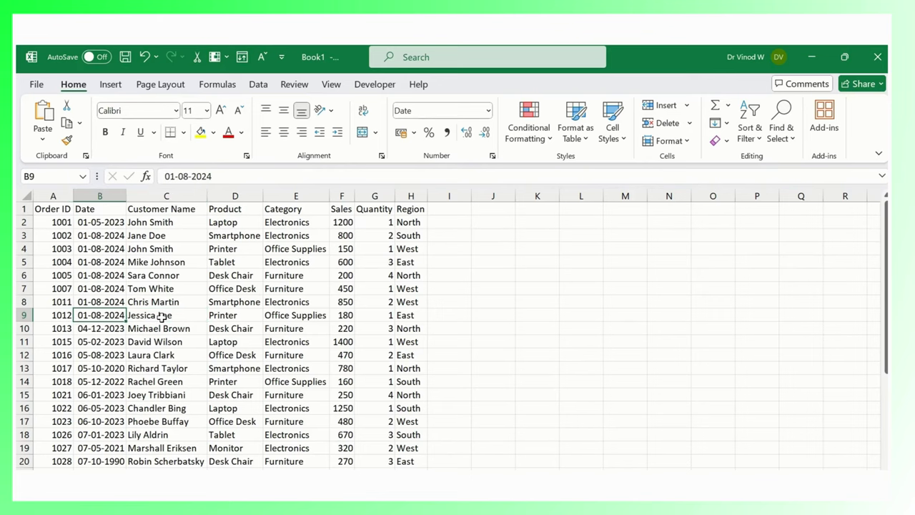
key(Left)
key(Down)
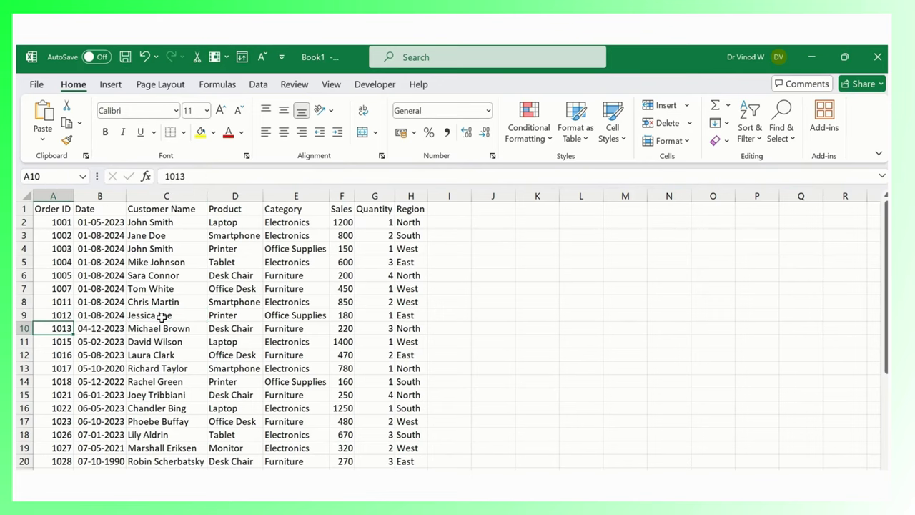
key(Down)
key(ctrl+shift+End)
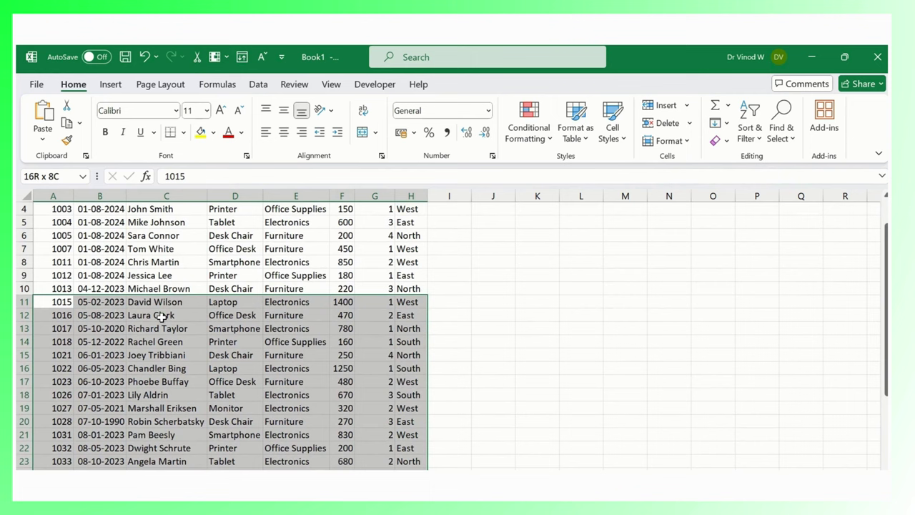
key(ctrl+minus)
key(Down)
key(Down)
key(Return)
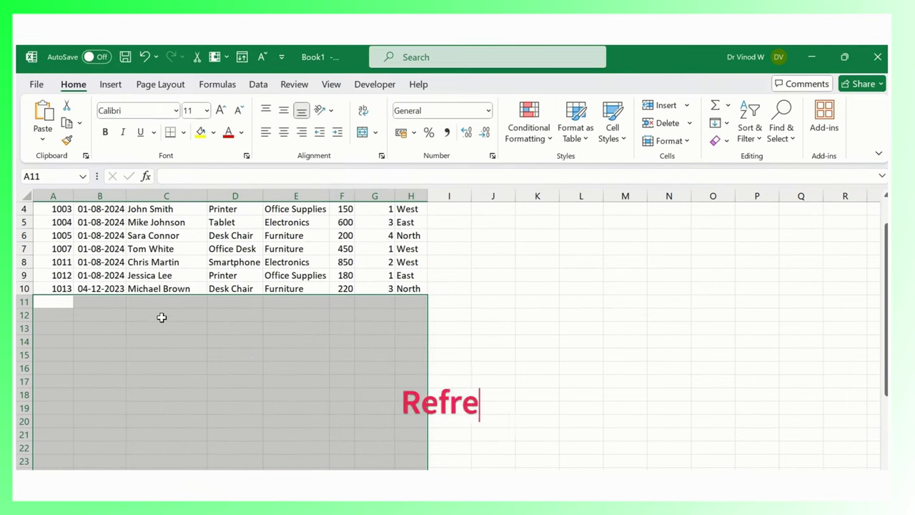
Step: Go back to the first source record and select the remaining Order ID values
key(ctrl+Up)
key(ctrl+Up)
key(Down)
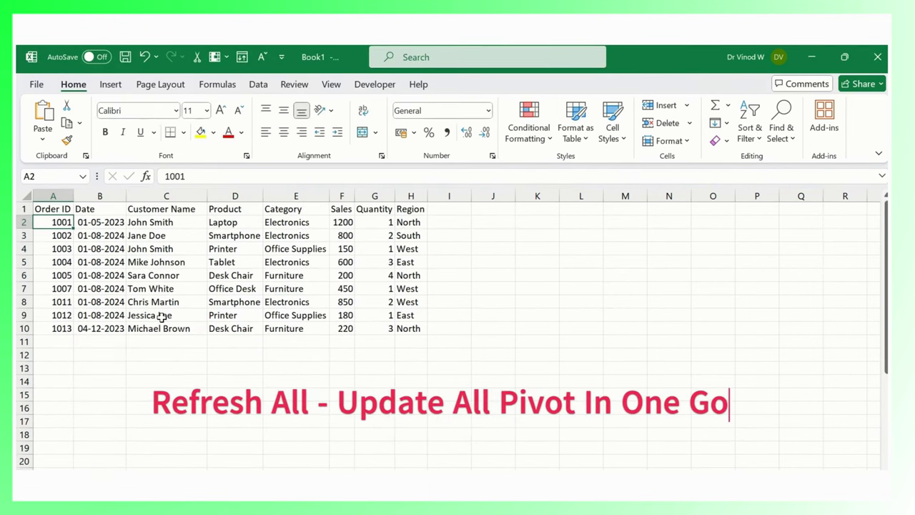
key(ctrl+shift+Down)
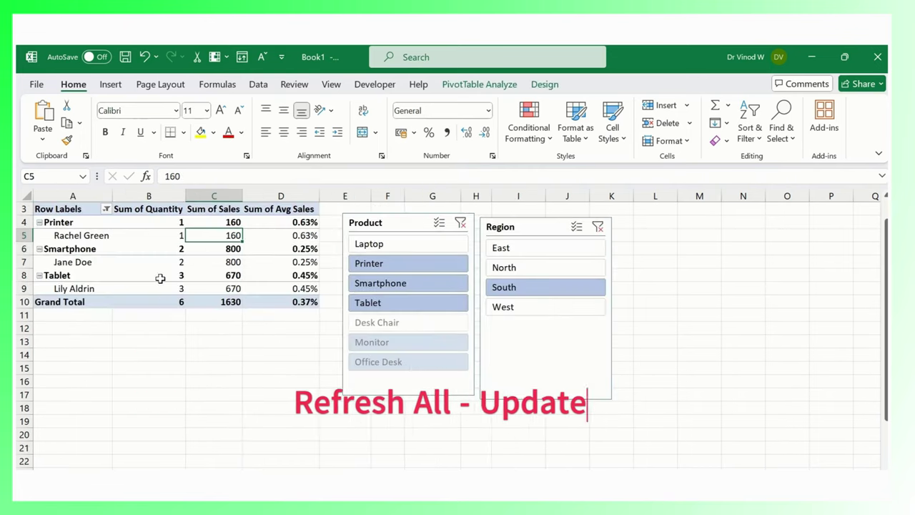
Step: Refresh the product sales PivotTable from the shortened source data
click(108, 262)
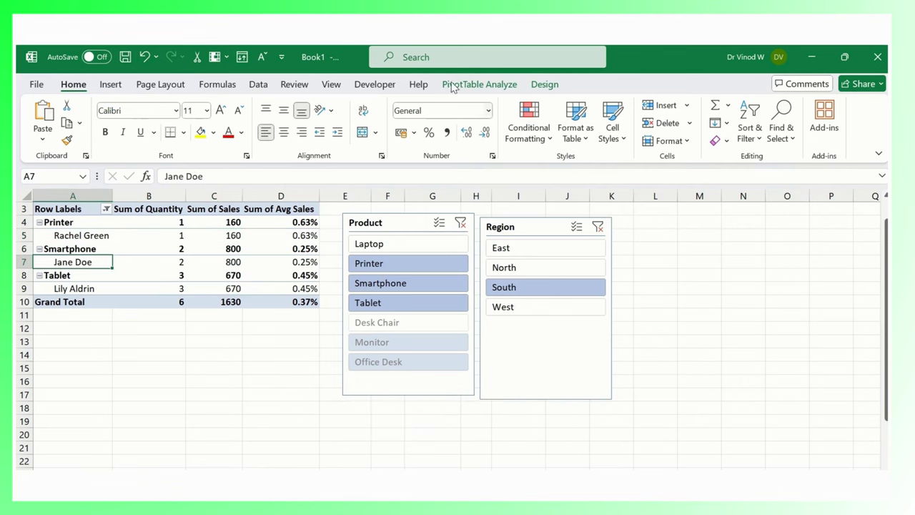
click(476, 84)
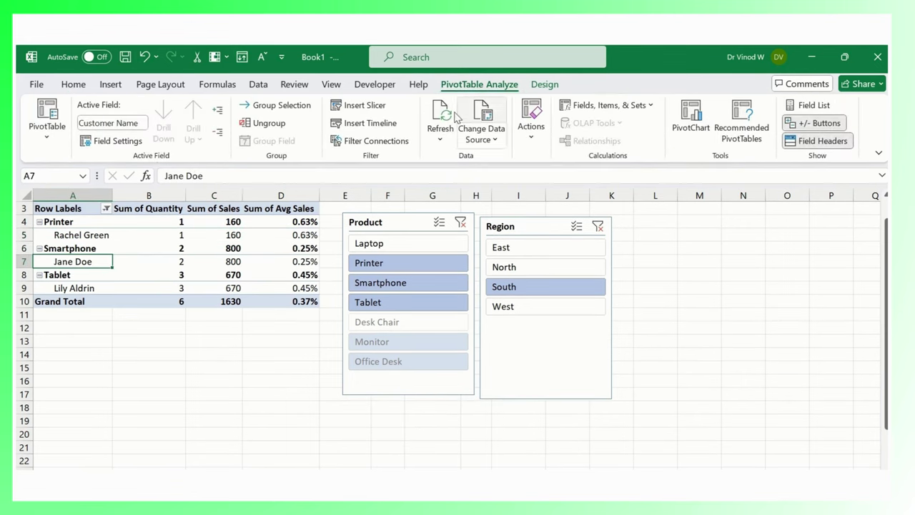
click(445, 112)
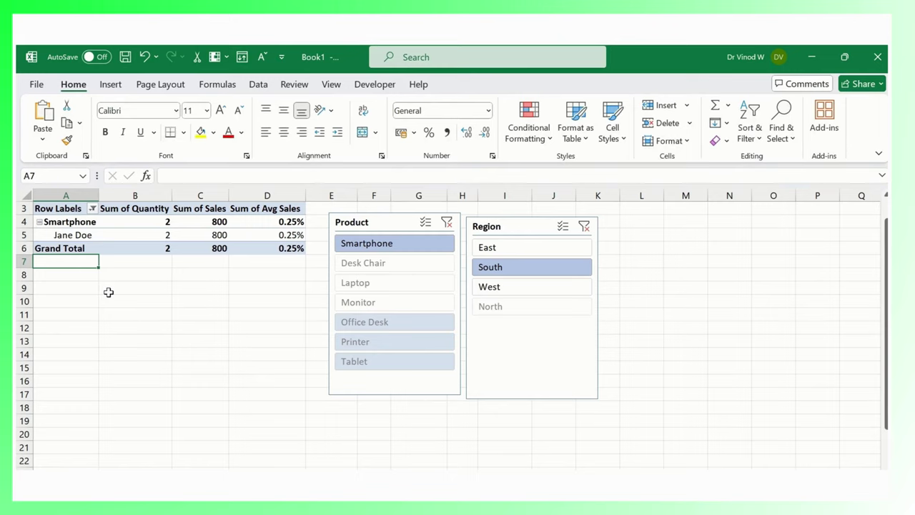
Step: Clear the filters of the Region and Product slicers
click(186, 221)
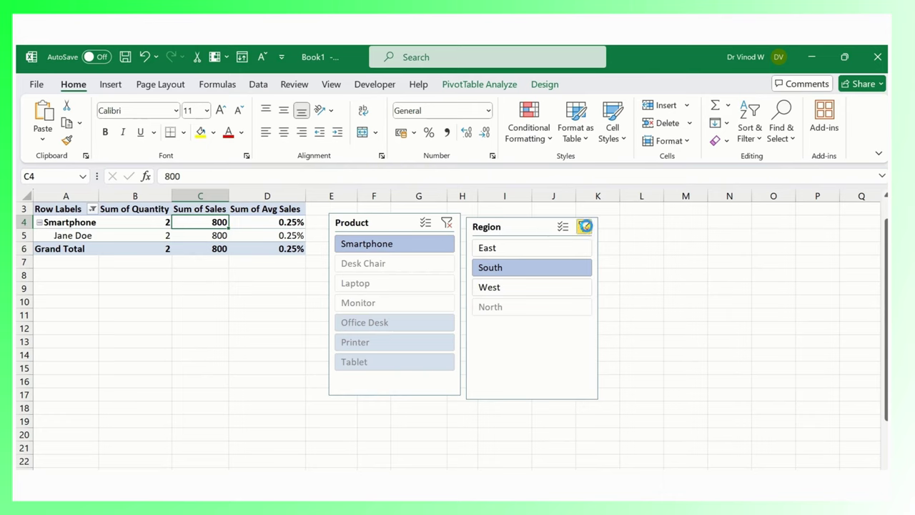
click(584, 227)
click(462, 224)
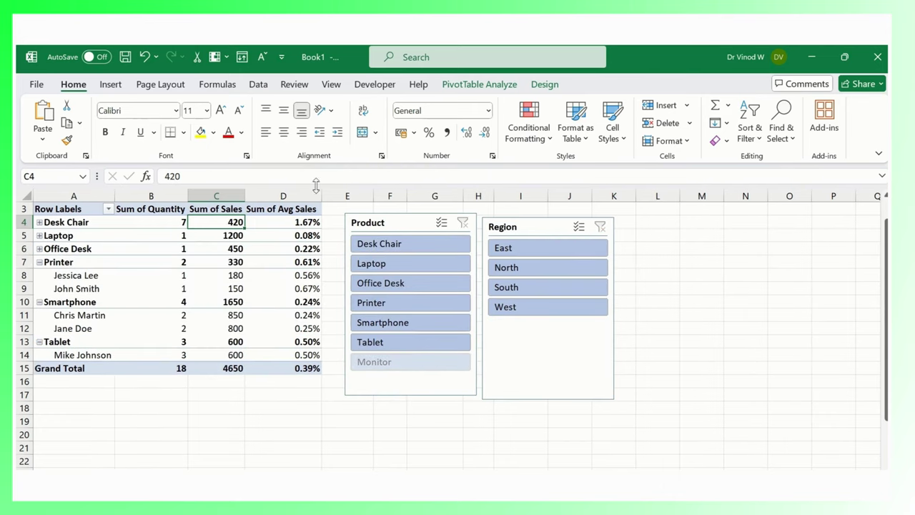
Step: Examine the source range in the PivotTable's Change Data Source settings
click(276, 248)
click(489, 84)
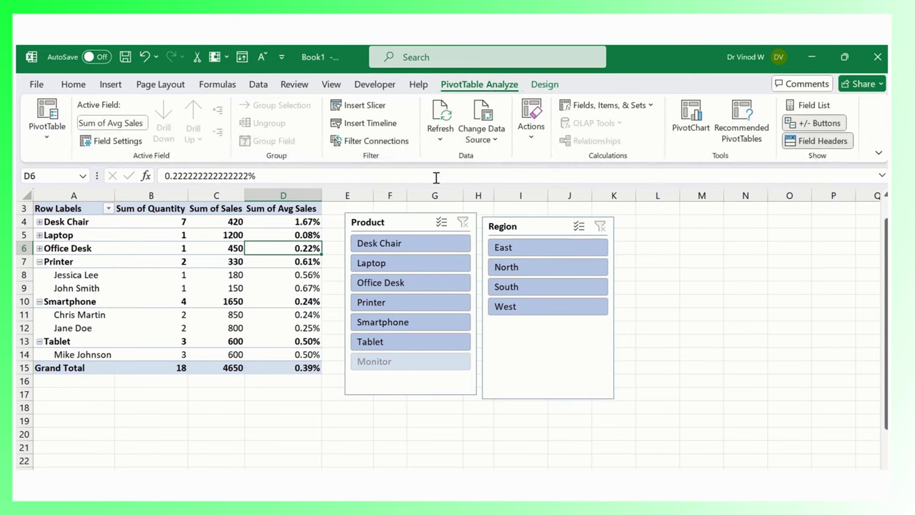
click(481, 139)
click(529, 159)
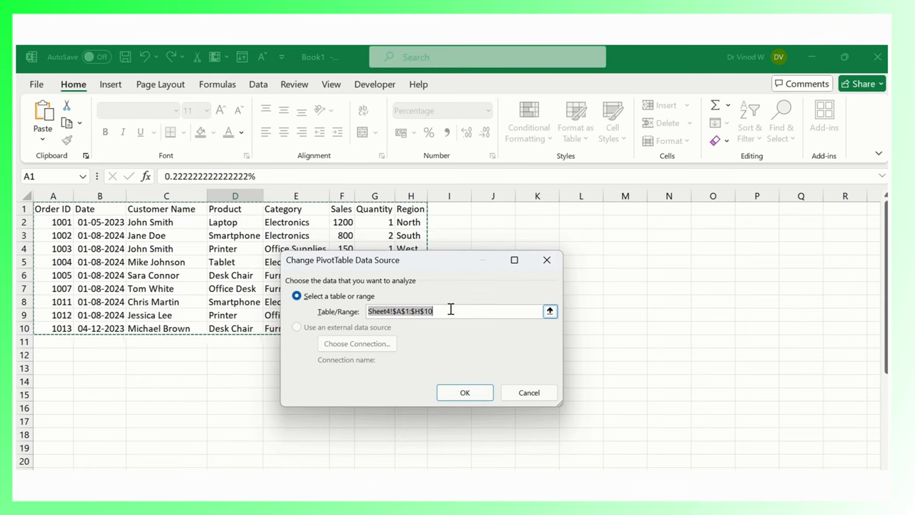
click(493, 394)
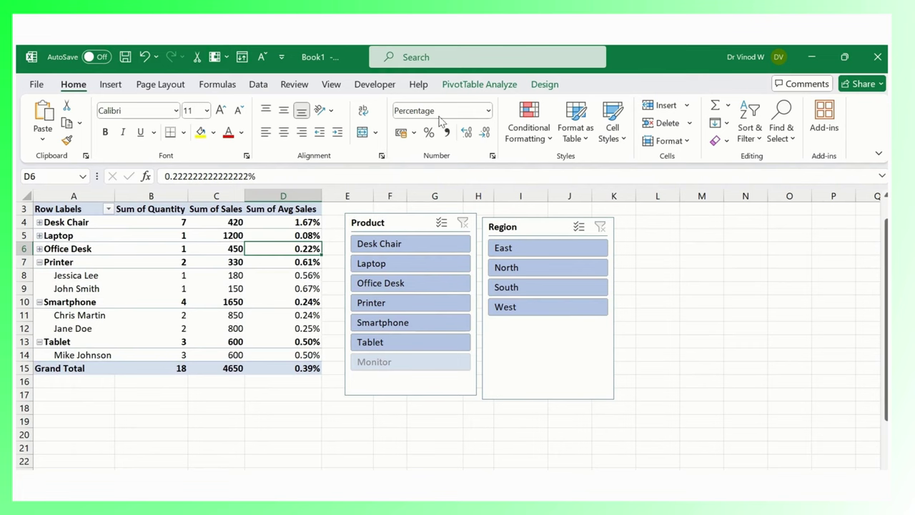
click(479, 84)
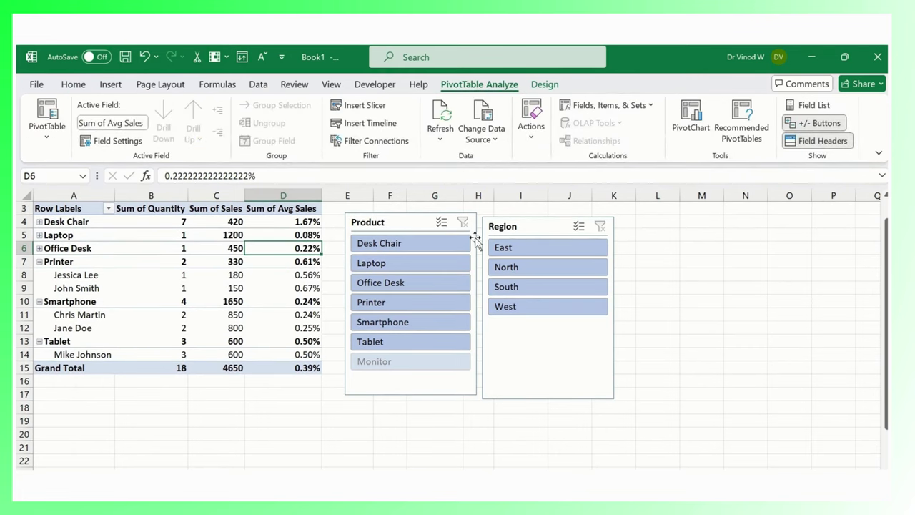
Step: Show the PivotTable field list and remove Customer Name from the row fields
click(93, 229)
click(69, 242)
click(97, 268)
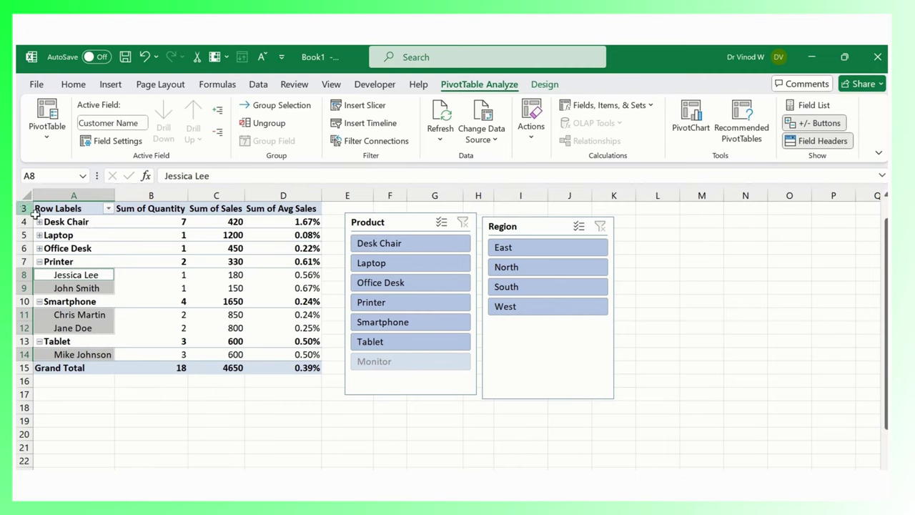
click(63, 209)
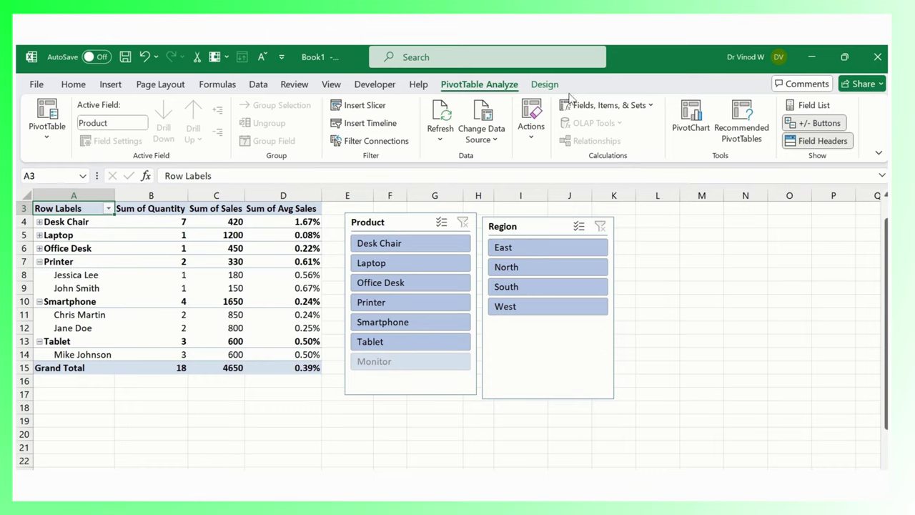
click(545, 85)
click(479, 84)
click(813, 106)
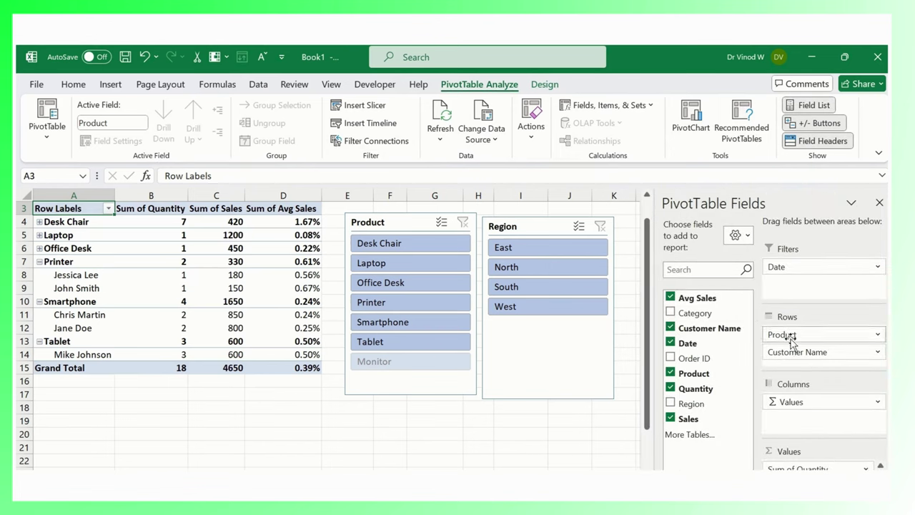
drag(799, 352, 718, 344)
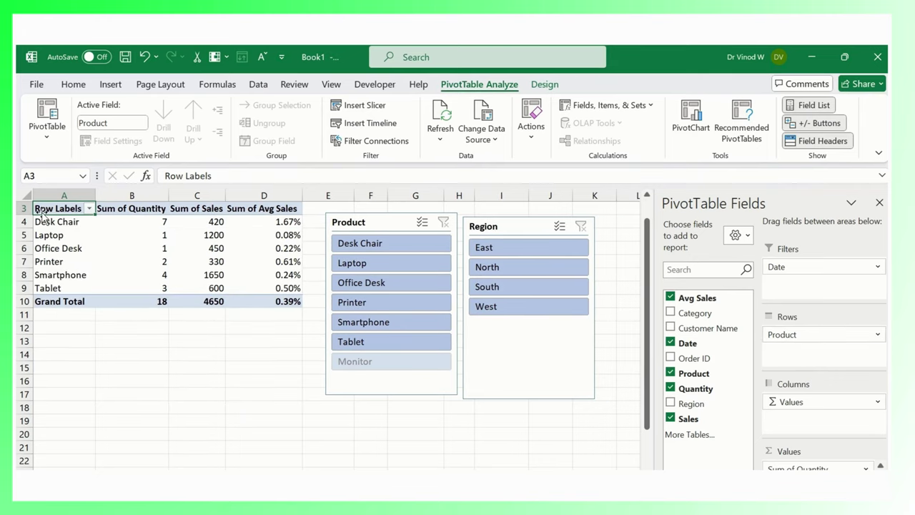
Step: Set the report layout to Tabular Form and apply the style with a green header row to the PivotTable
click(546, 85)
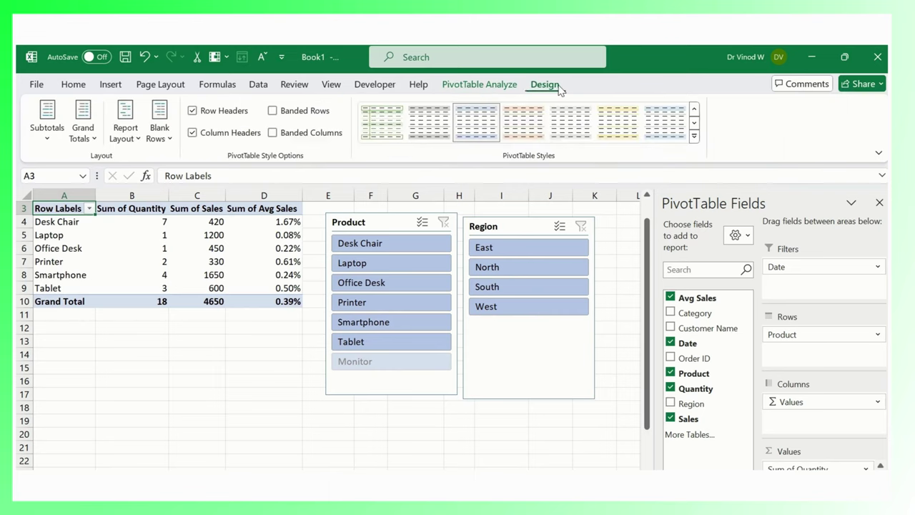
click(125, 129)
click(172, 219)
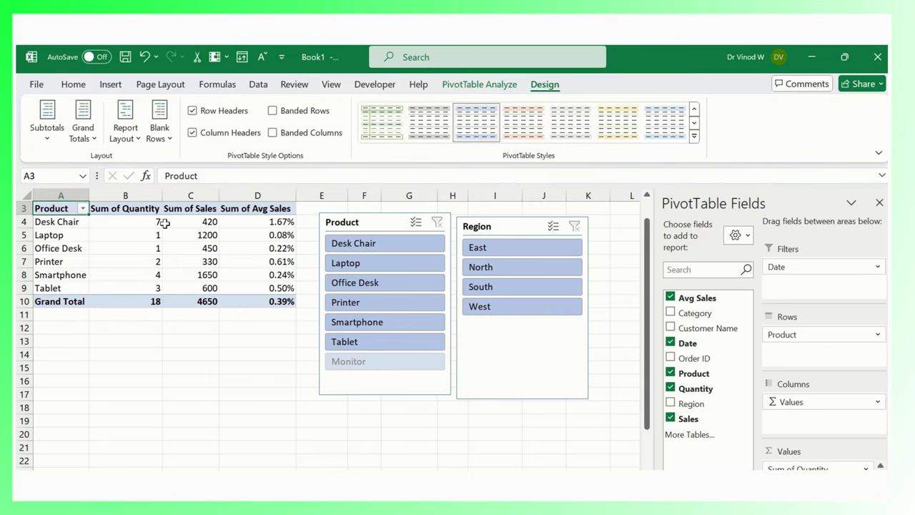
click(122, 136)
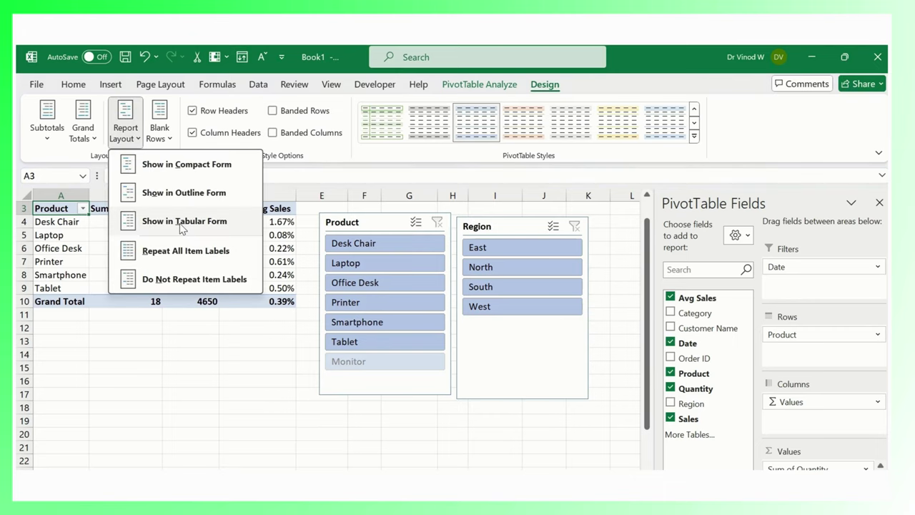
click(89, 241)
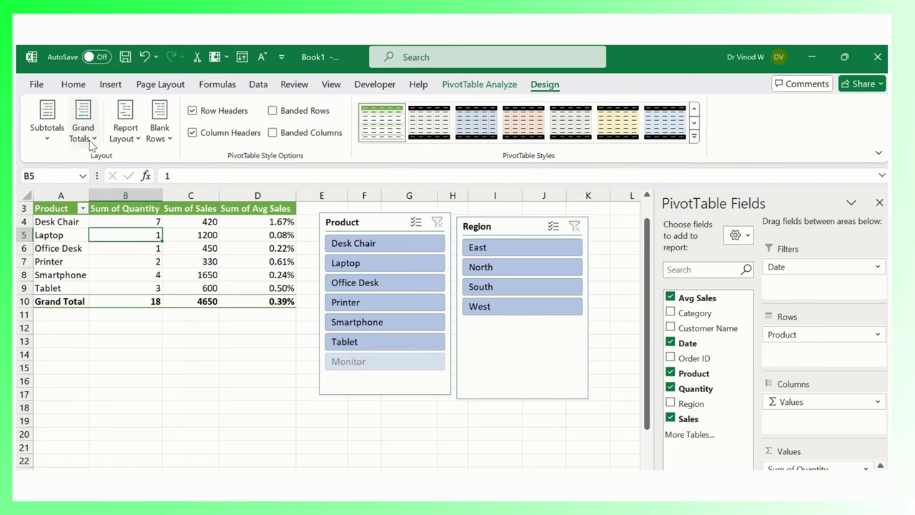
Step: Review the blank row, grand total and subtotal options for the PivotTable's layout
click(162, 136)
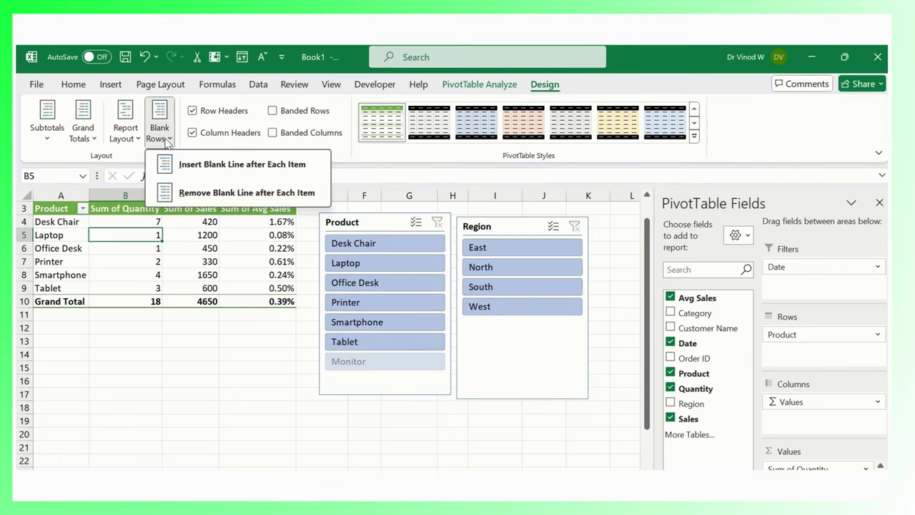
mouse_move(83, 146)
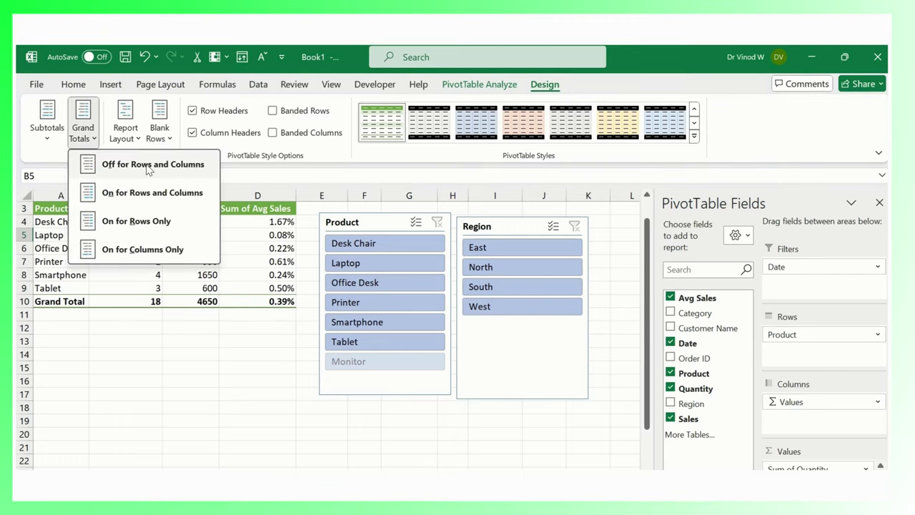
mouse_move(47, 123)
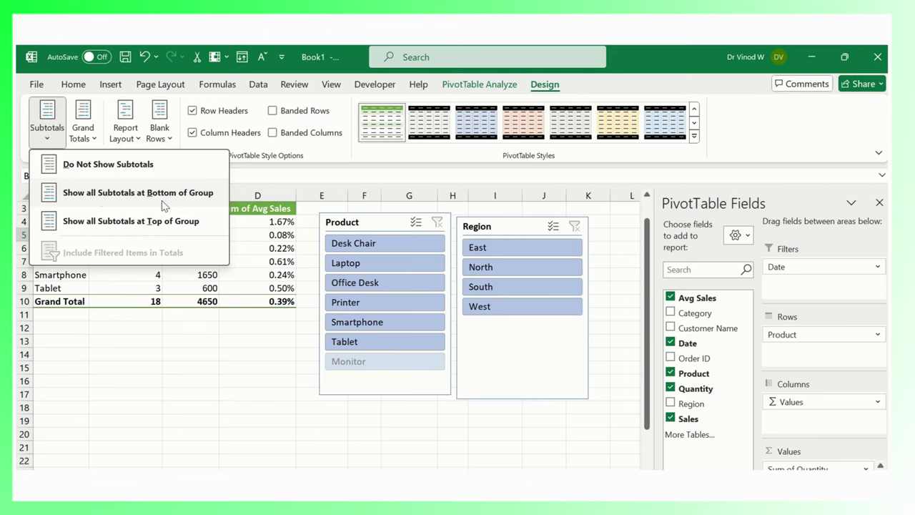
Step: Turn grand totals off for rows and columns in the PivotTable
drag(50, 301, 259, 301)
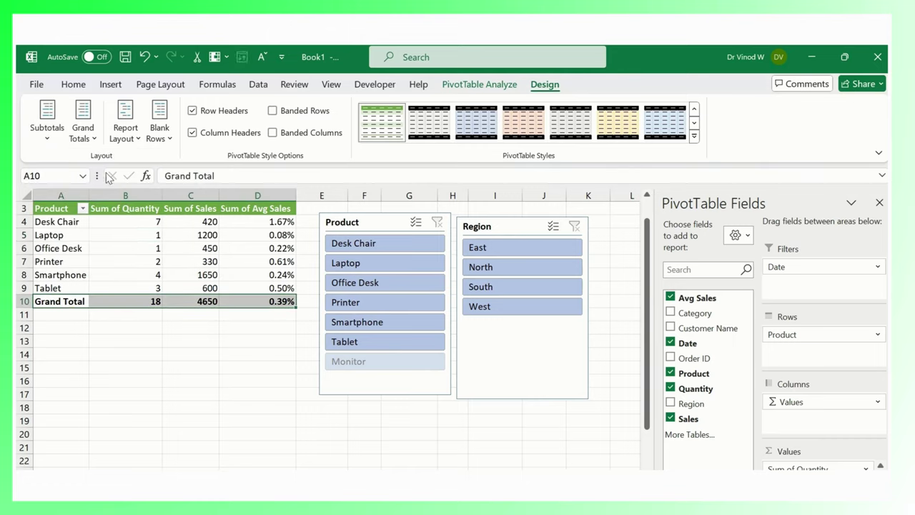
click(86, 115)
click(151, 174)
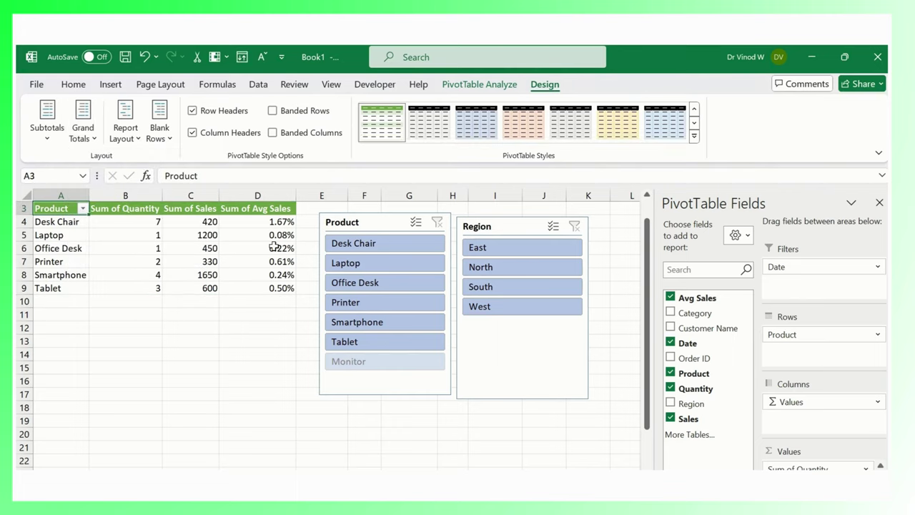
Step: Try the light blue, solid yellow, solid orange and solid blue styles with a black header row on the PivotTable
click(159, 239)
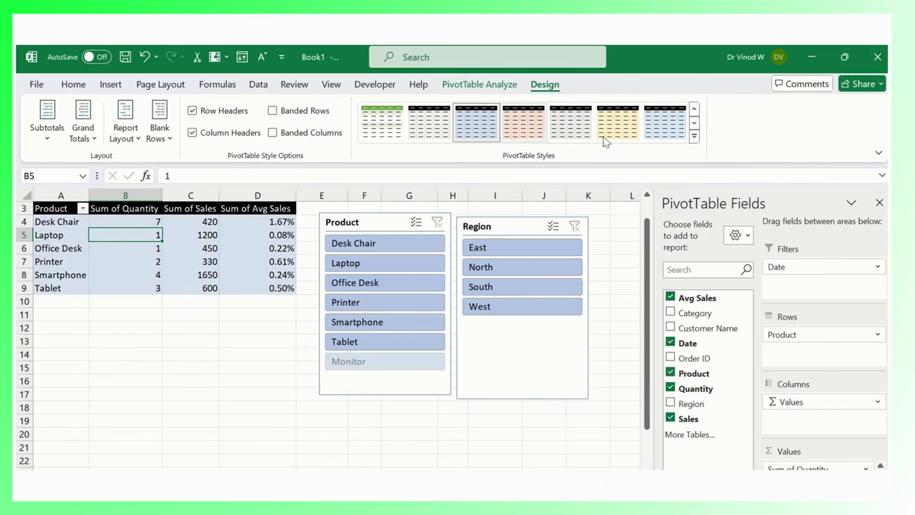
click(694, 135)
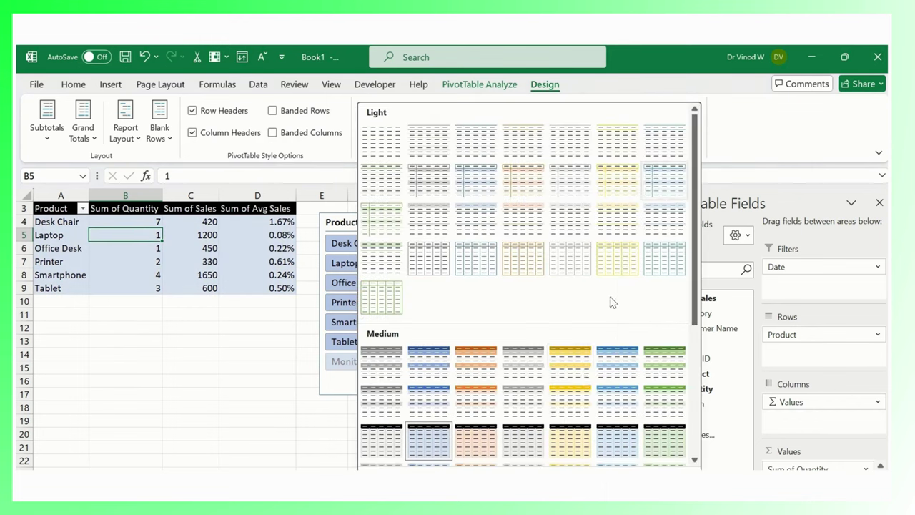
scroll(593, 403, down, 3)
click(575, 403)
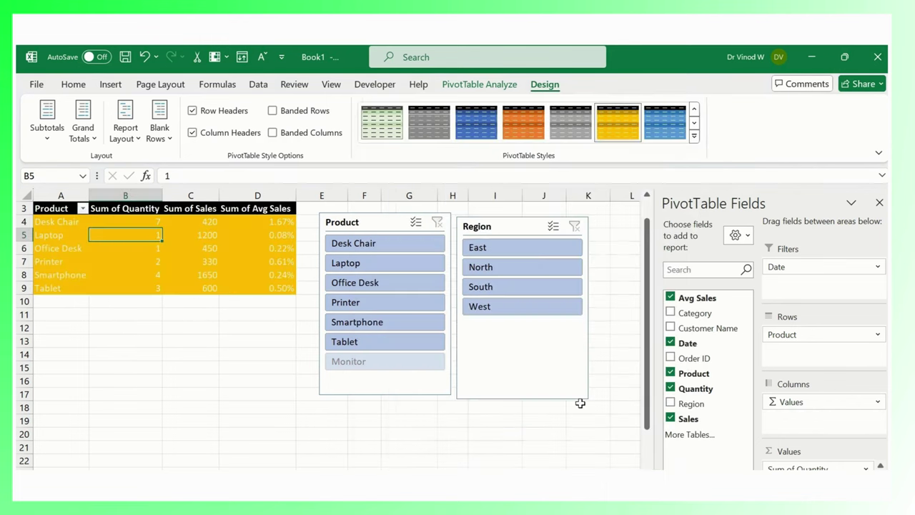
click(694, 135)
click(495, 392)
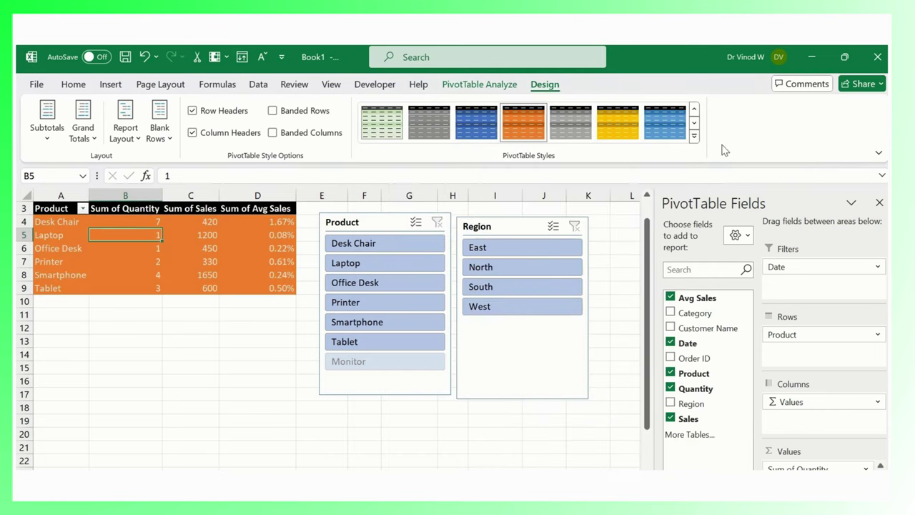
click(693, 135)
click(440, 419)
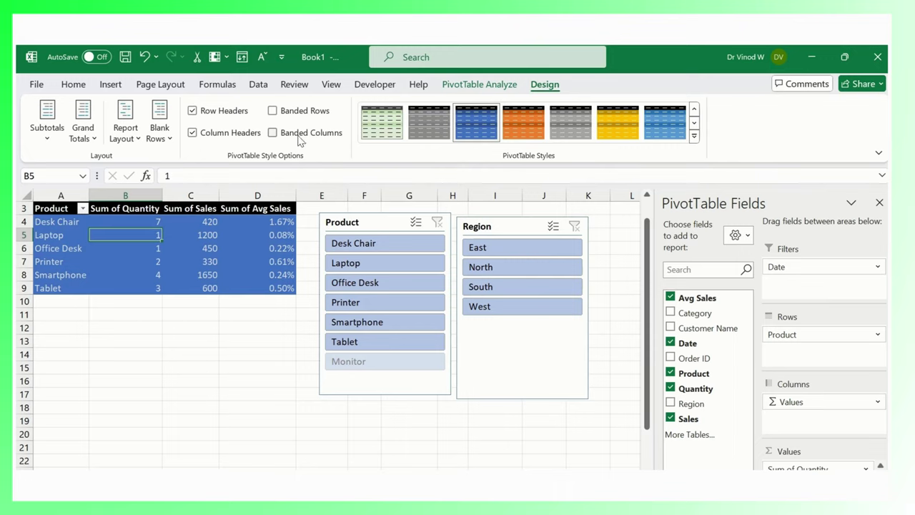
Step: Toggle the Banded Columns and Banded Rows style options on and off for the PivotTable
click(273, 133)
click(298, 135)
click(291, 113)
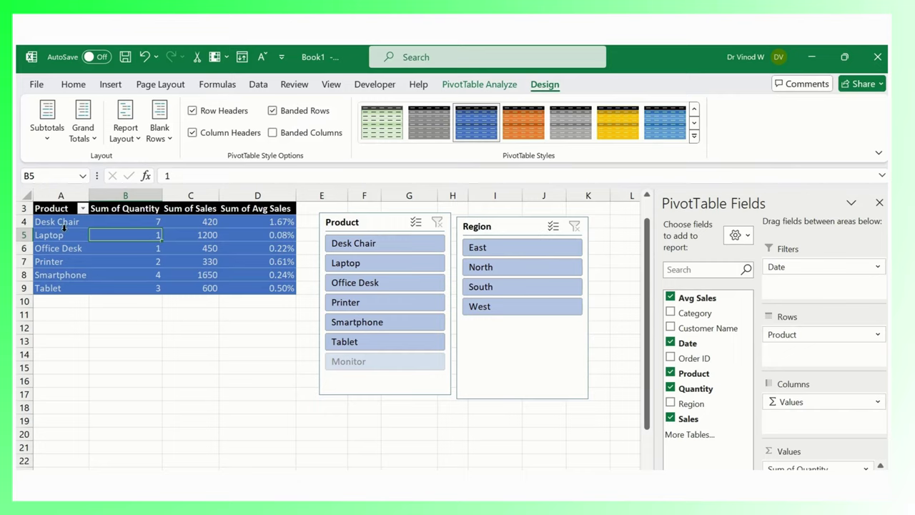
click(316, 114)
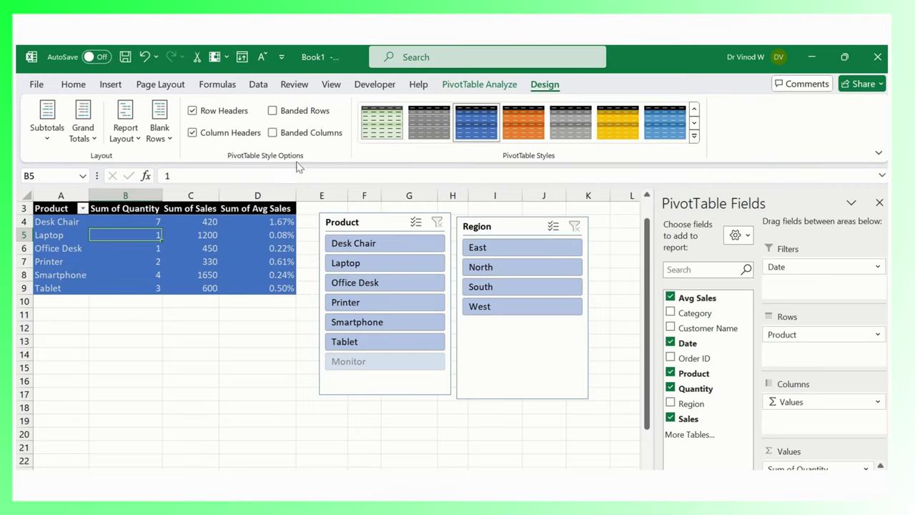
click(299, 136)
click(298, 136)
Step: Toggle the Column Headers style option off and on repeatedly, leaving it enabled
click(242, 136)
click(241, 136)
click(242, 136)
click(241, 136)
click(241, 136)
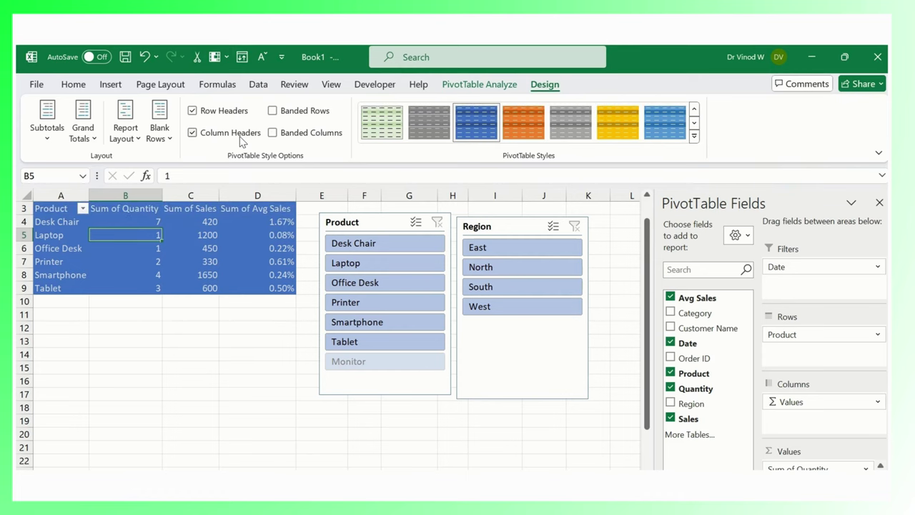
click(241, 136)
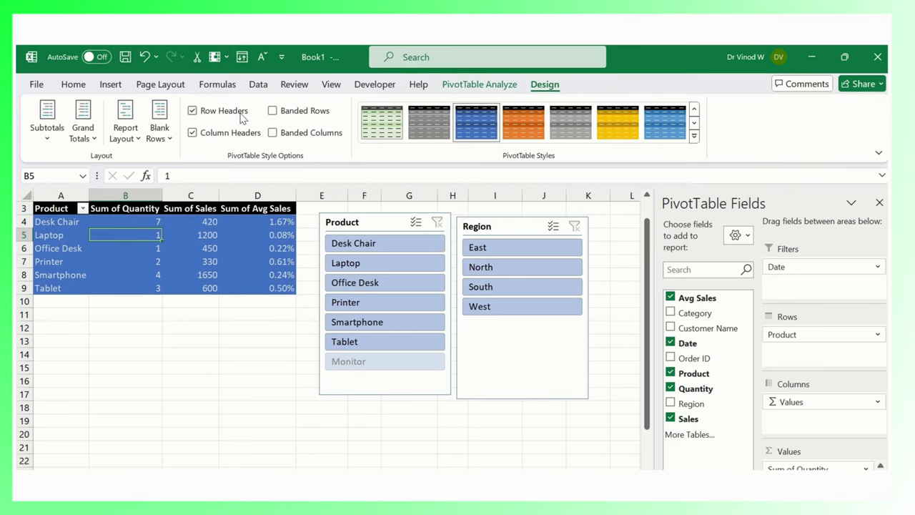
Step: Apply the dark solid green style with a black header row to the PivotTable
click(694, 136)
click(658, 402)
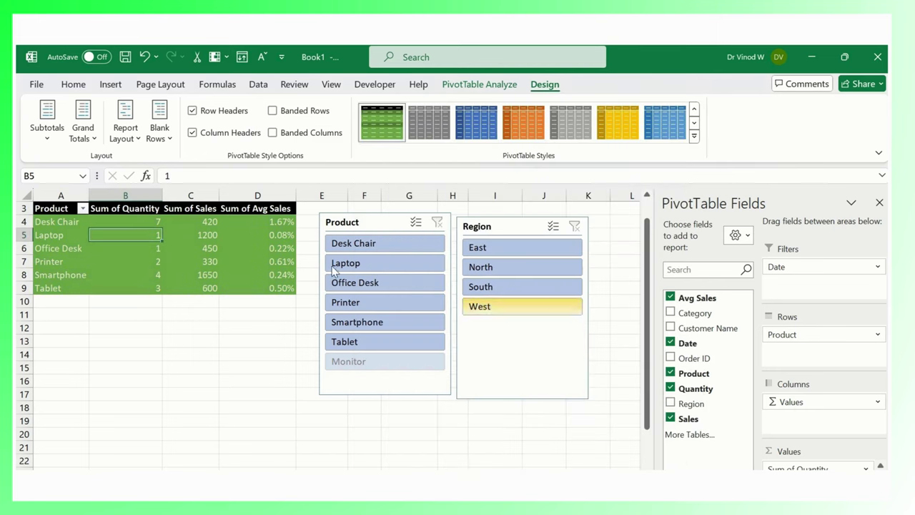